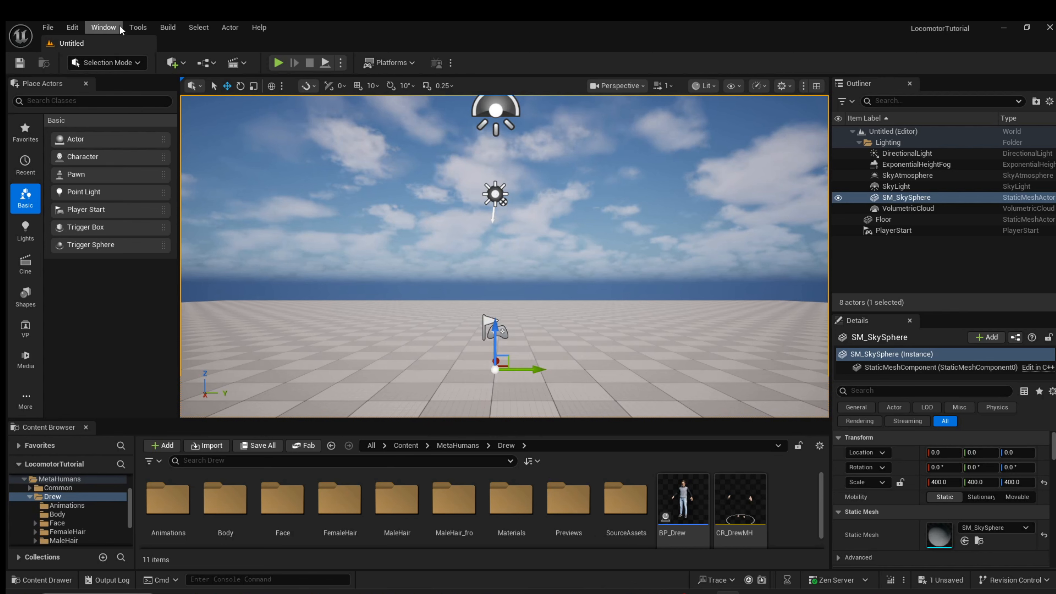
Search the plugin list for "loc" and check whether the Locomotor plugin is enabled
left_click(71, 27)
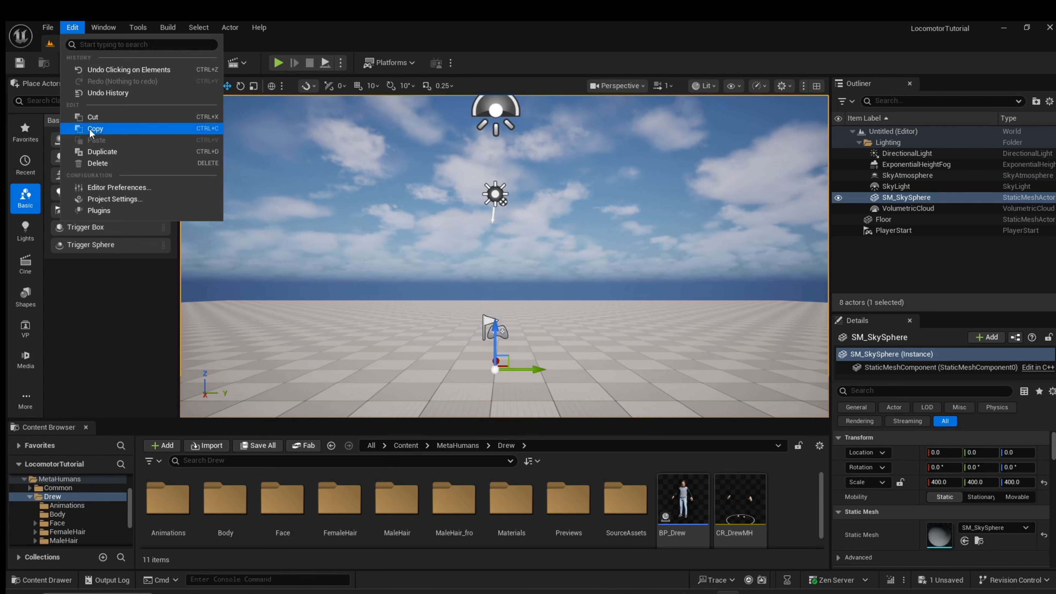
left_click(98, 210)
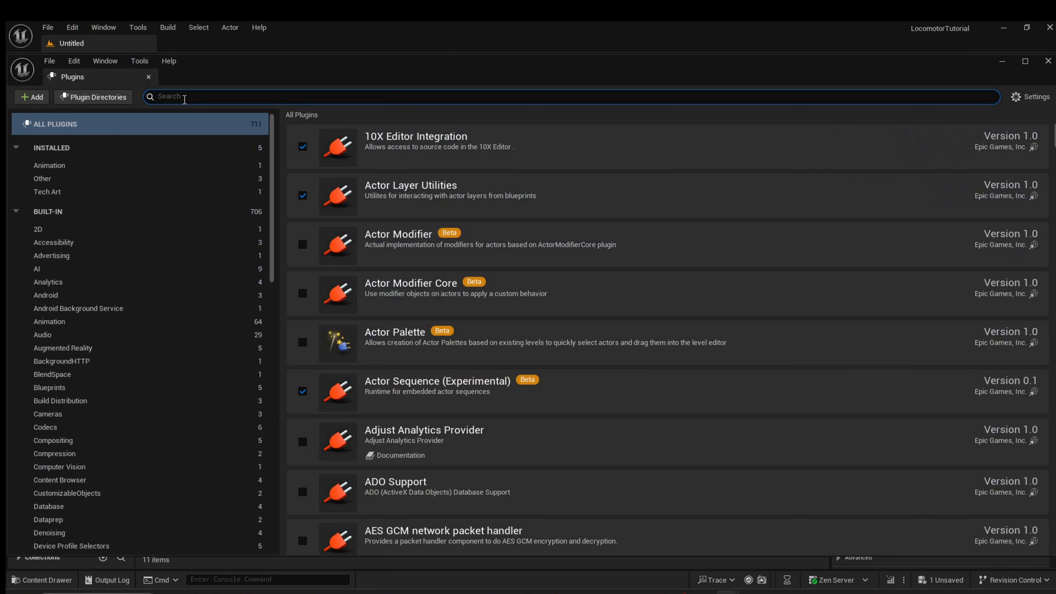
type("loc")
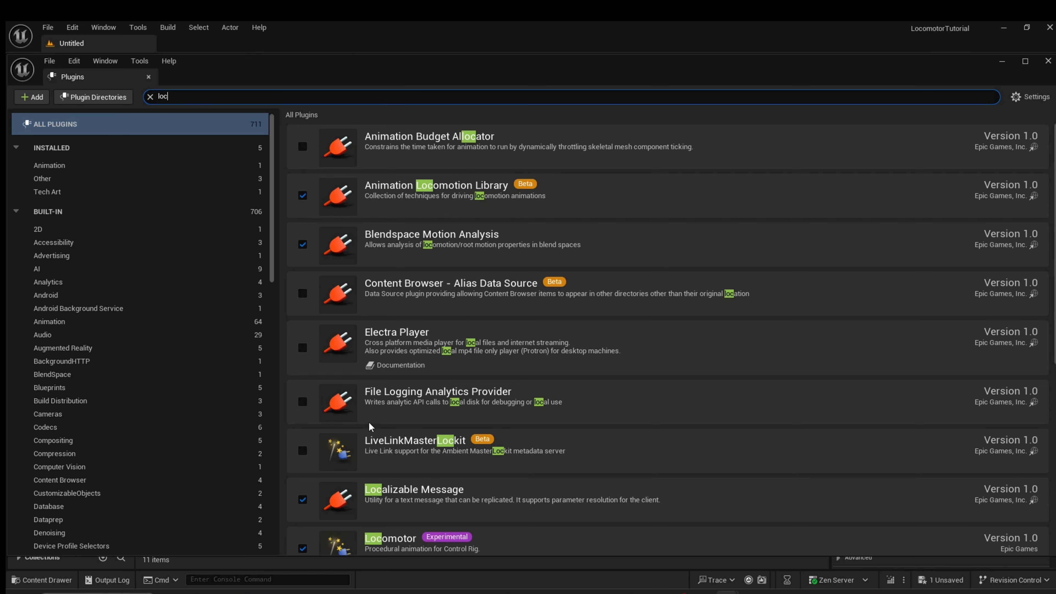
scroll(371, 432, "down", 2)
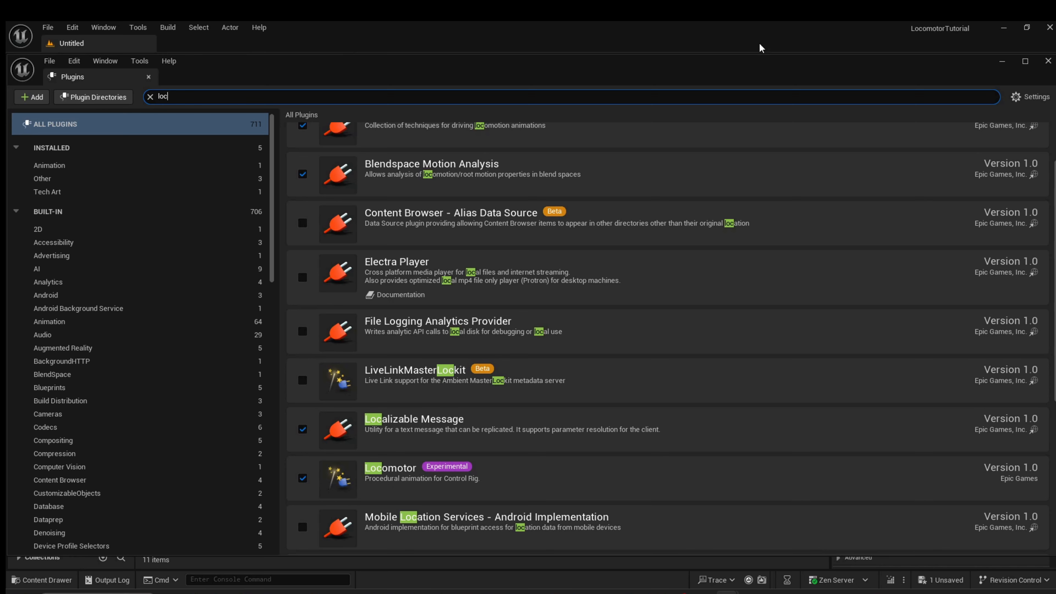
left_click(1048, 63)
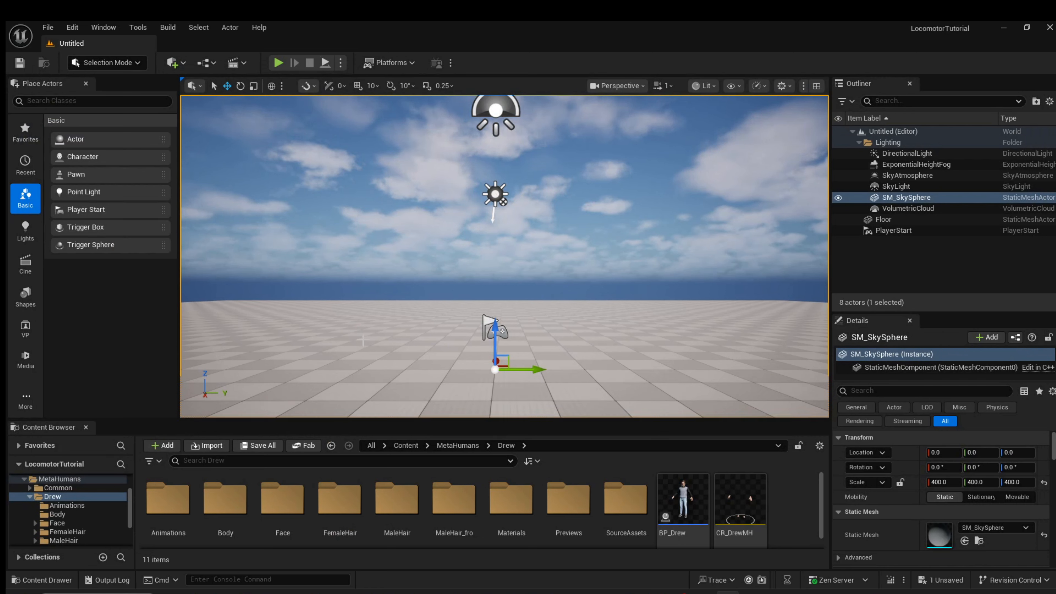
Create a Control Rig from the m_tal_nrw_body skeletal mesh in Drew's Body folder
double_click(219, 508)
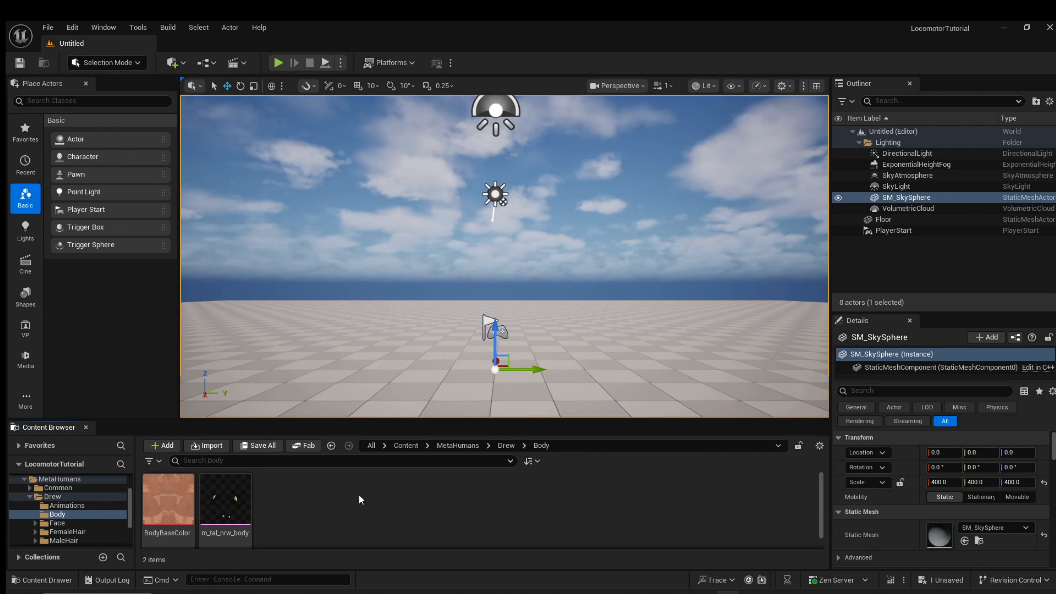
mouse_move(230, 505)
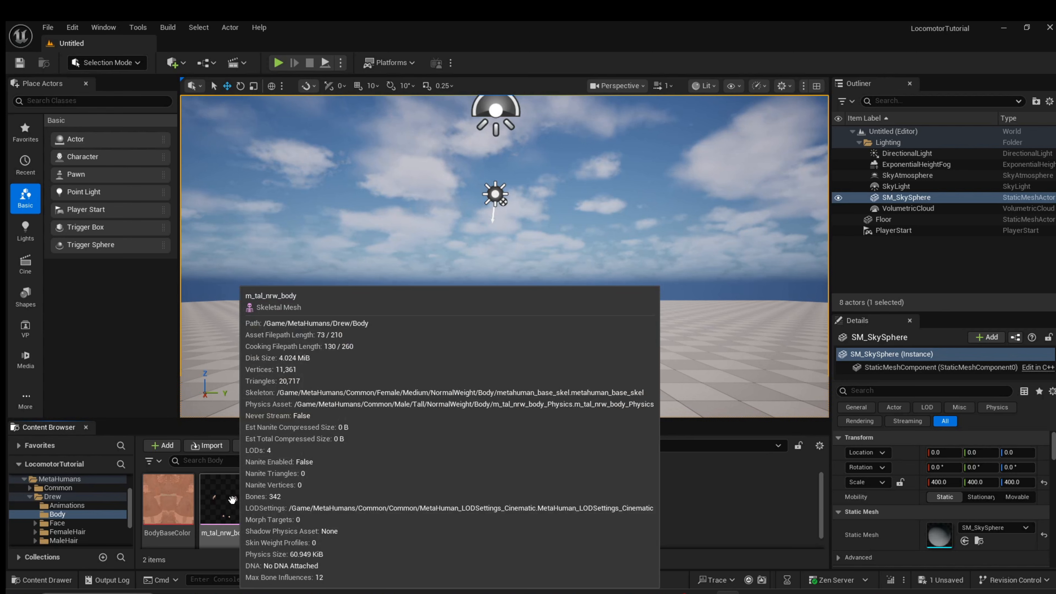
right_click(229, 505)
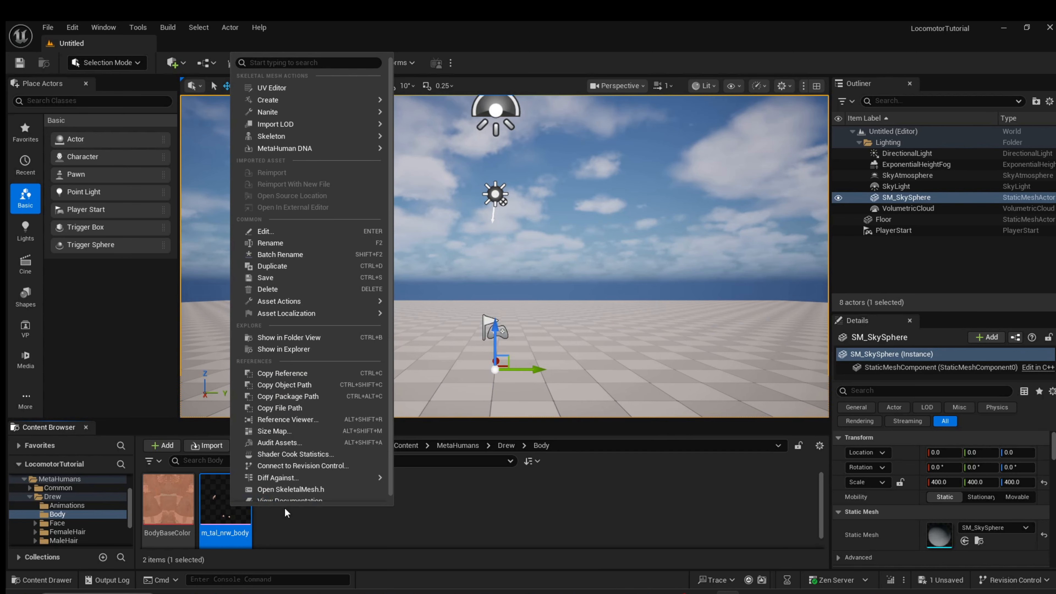
mouse_move(293, 148)
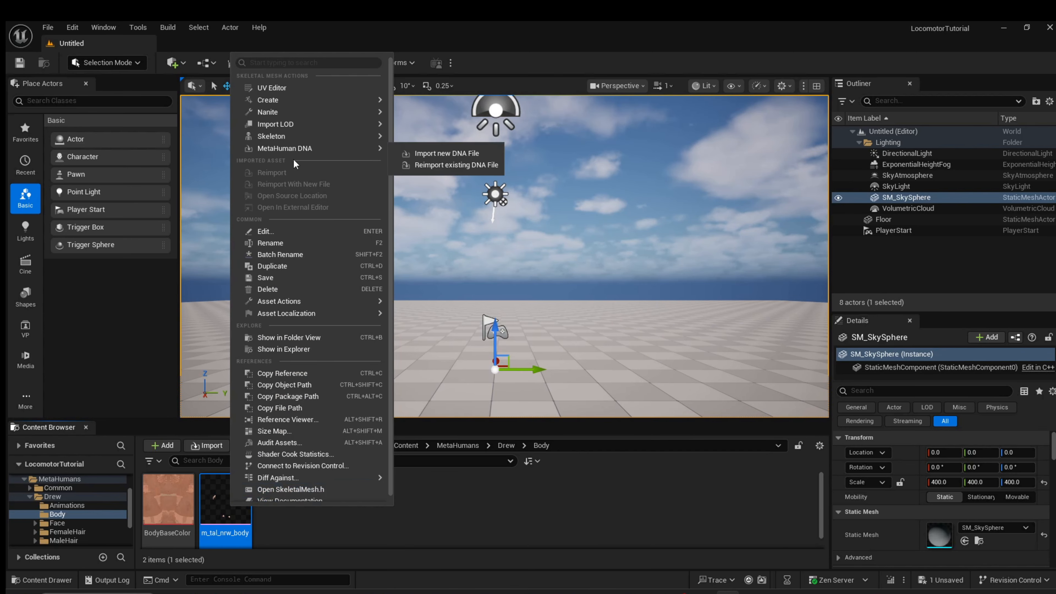
mouse_move(298, 100)
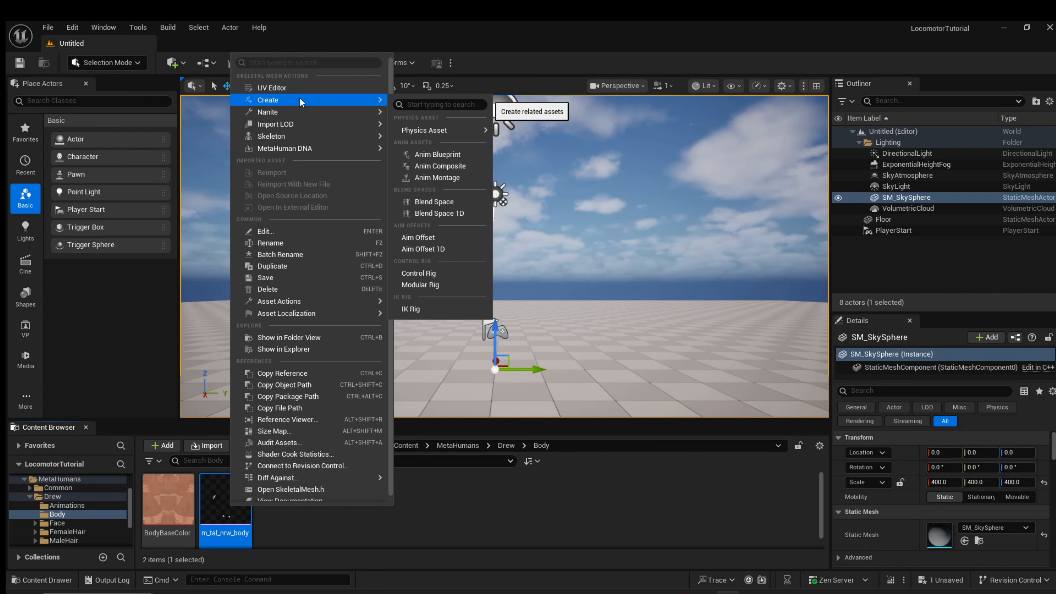
left_click(416, 273)
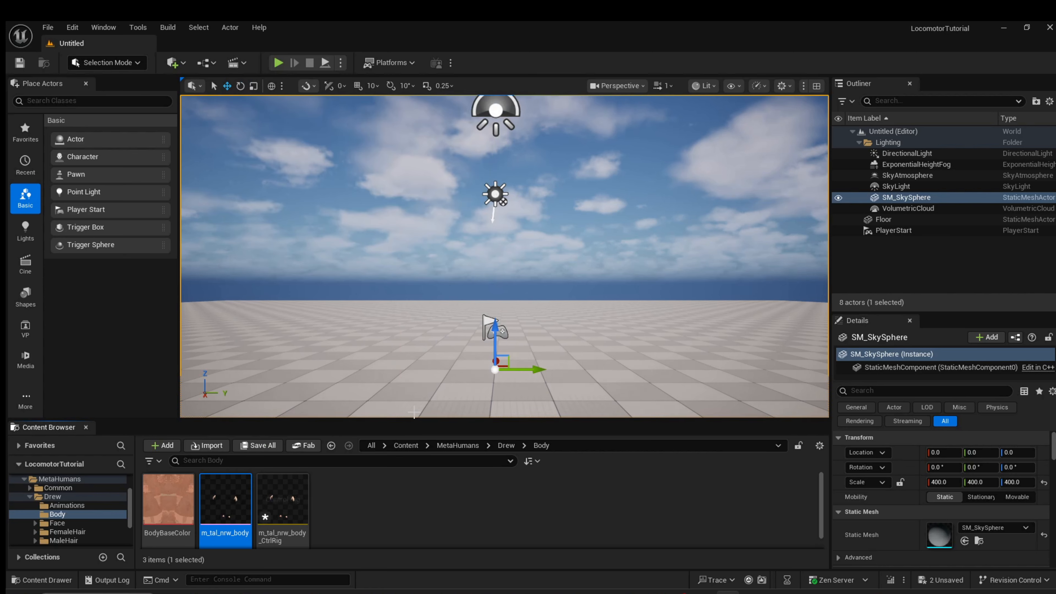
Open the new Control Rig asset in the Body folder for editing
mouse_move(276, 503)
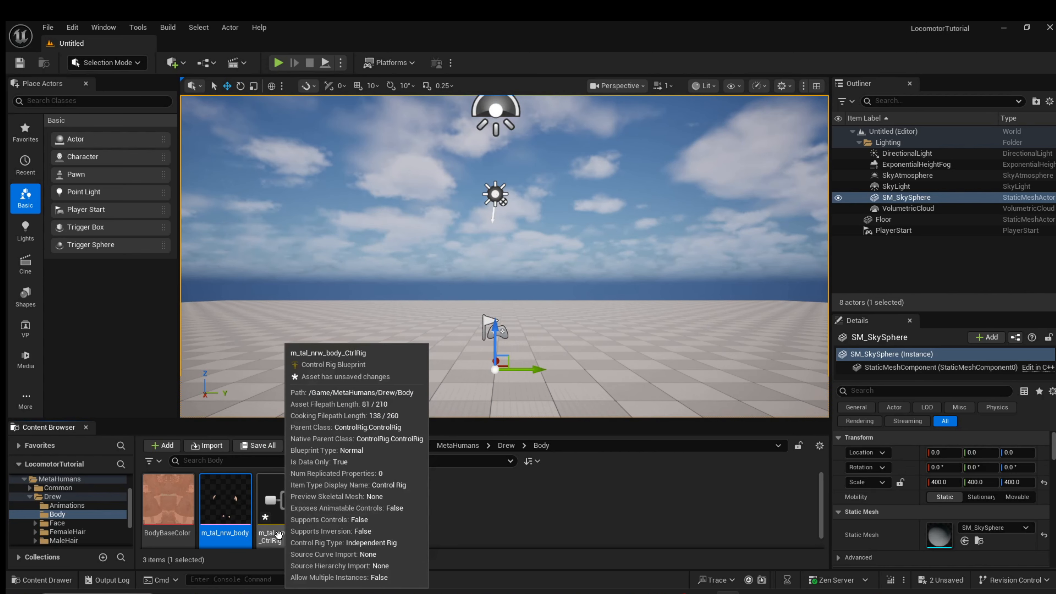
left_click(277, 502)
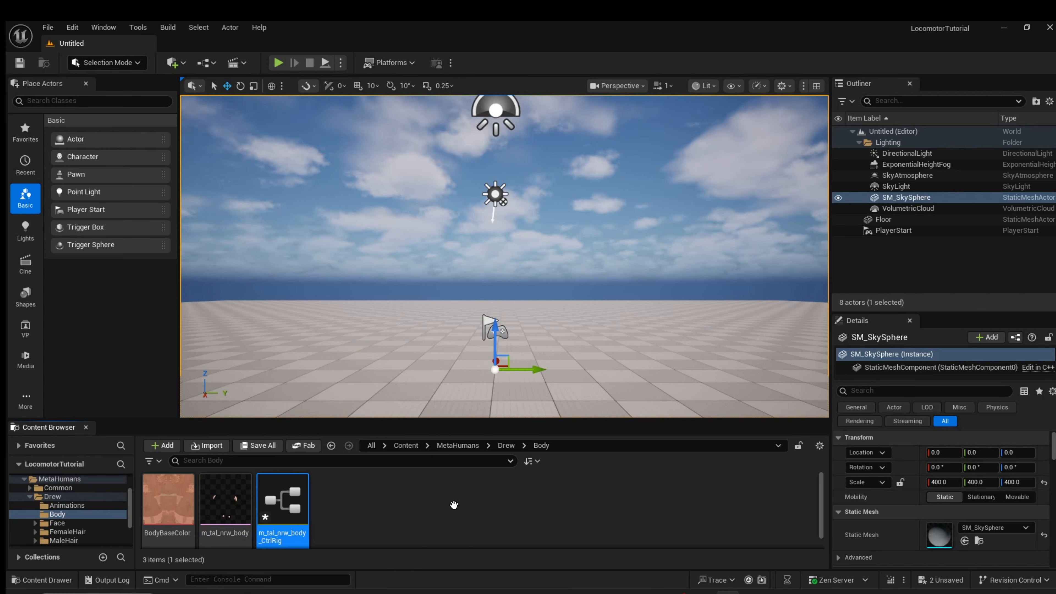
double_click(279, 503)
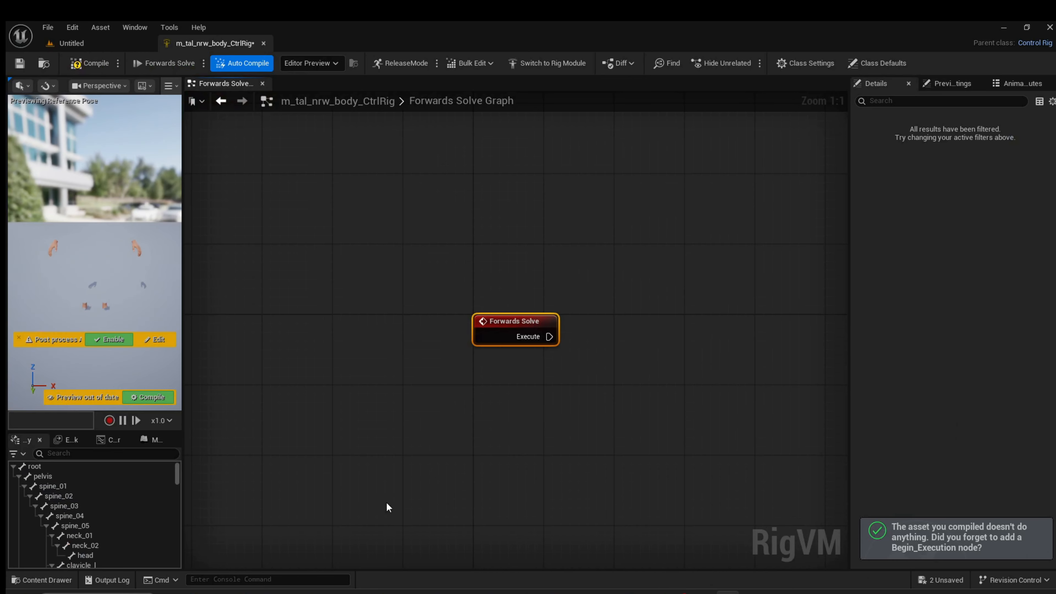
Move the Forwards Solve node to the upper-left area of the graph and dismiss the post-process notice in the preview
left_click_drag(525, 316, 285, 160)
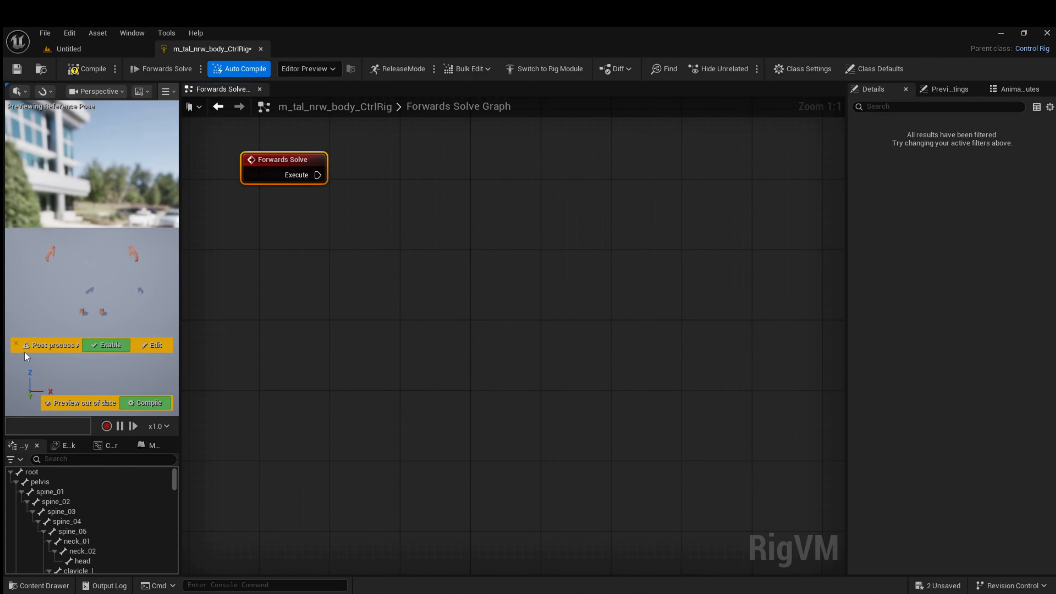
left_click(15, 344)
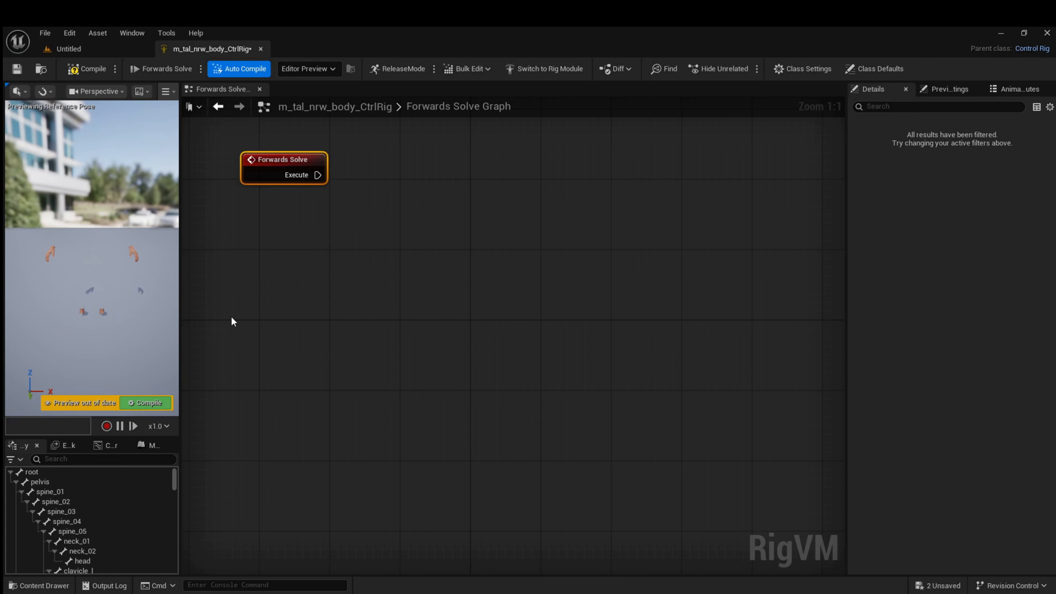
Add a new control to the rig hierarchy based on the root bone
left_click(31, 473)
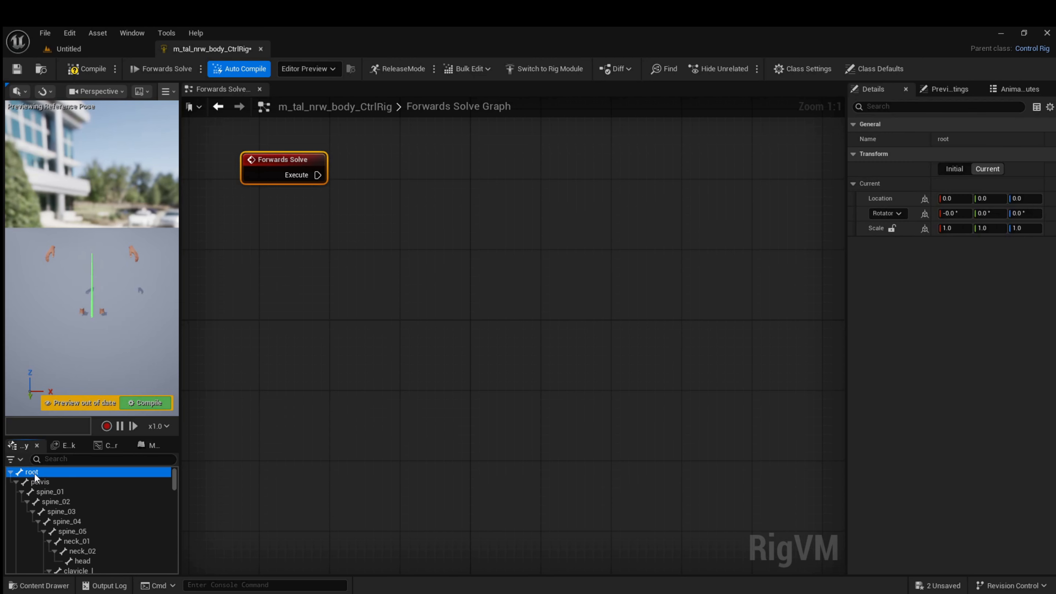
right_click(34, 473)
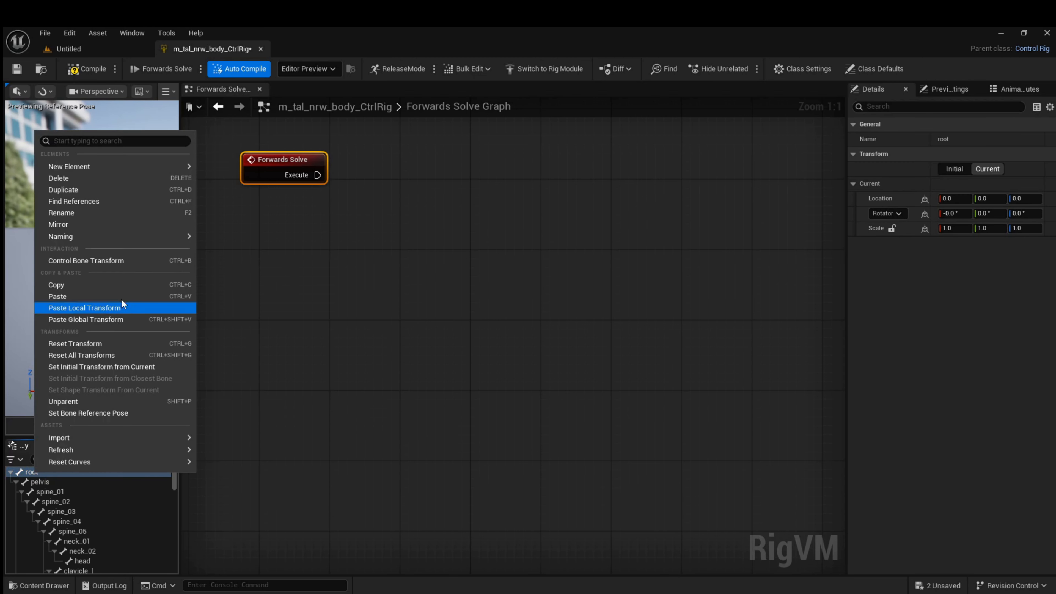
mouse_move(102, 165)
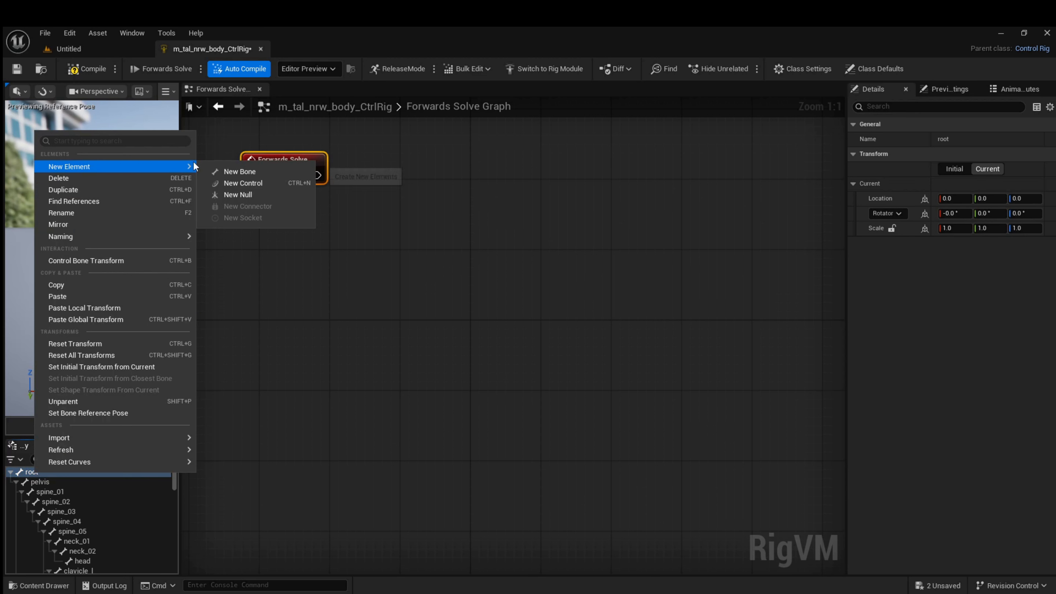
left_click(238, 183)
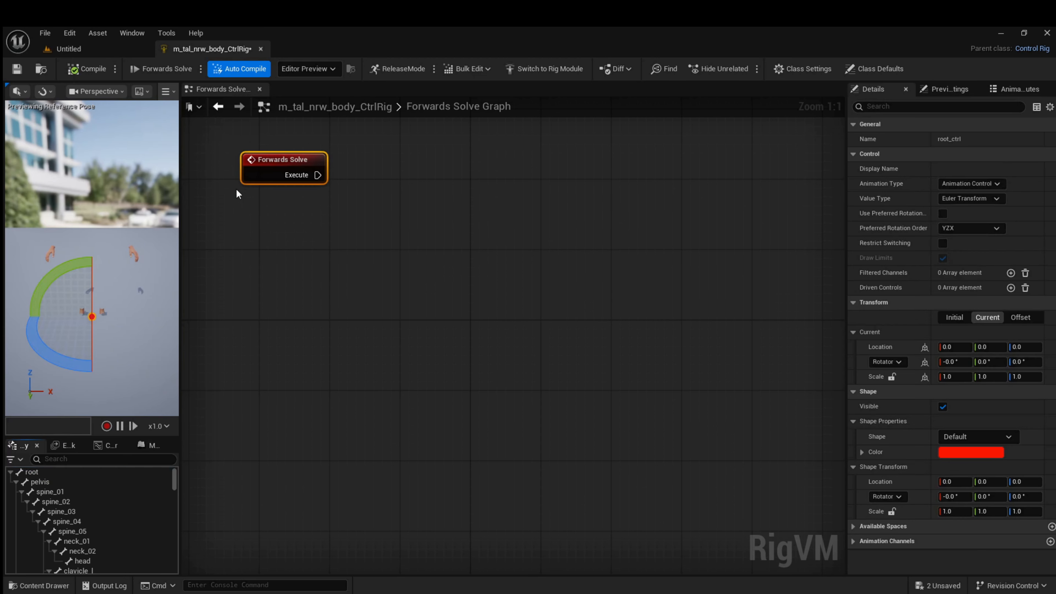
Rename the new root control at the end of the rig hierarchy as Target_Ctrl
left_click_drag(175, 484, 178, 576)
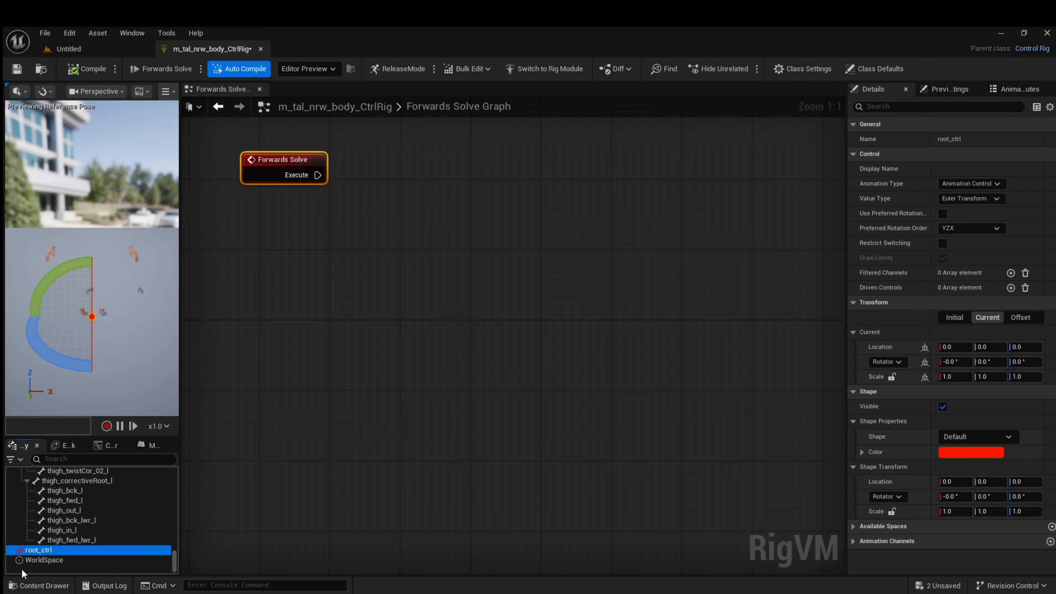
left_click(49, 550)
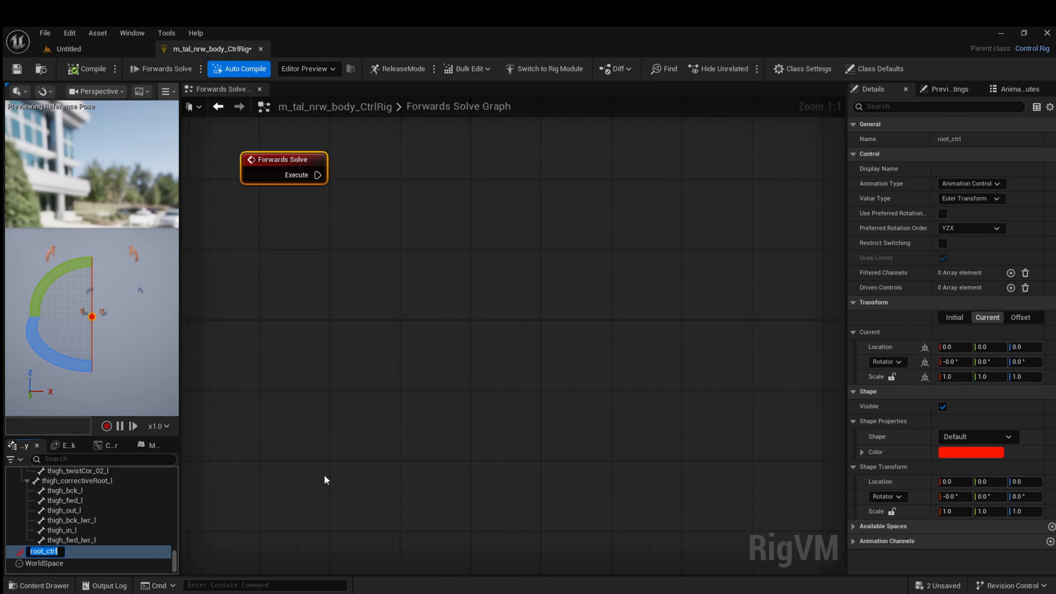
type("Target_Ctrl")
key("Return")
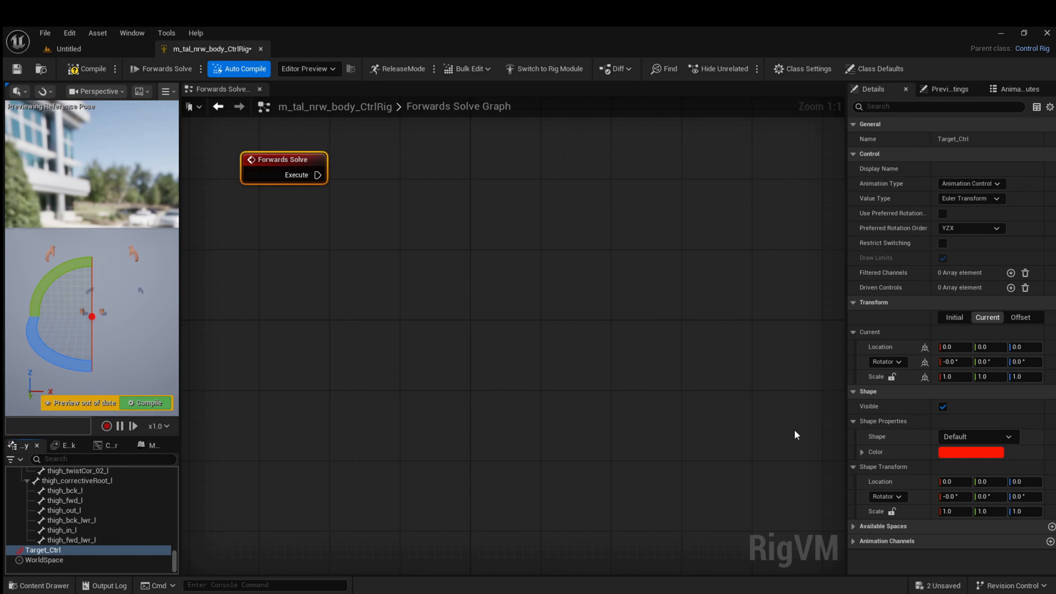
Give Target_Ctrl the Circle_Thick shape with a uniform shape scale of 12, and compile the rig
left_click(999, 435)
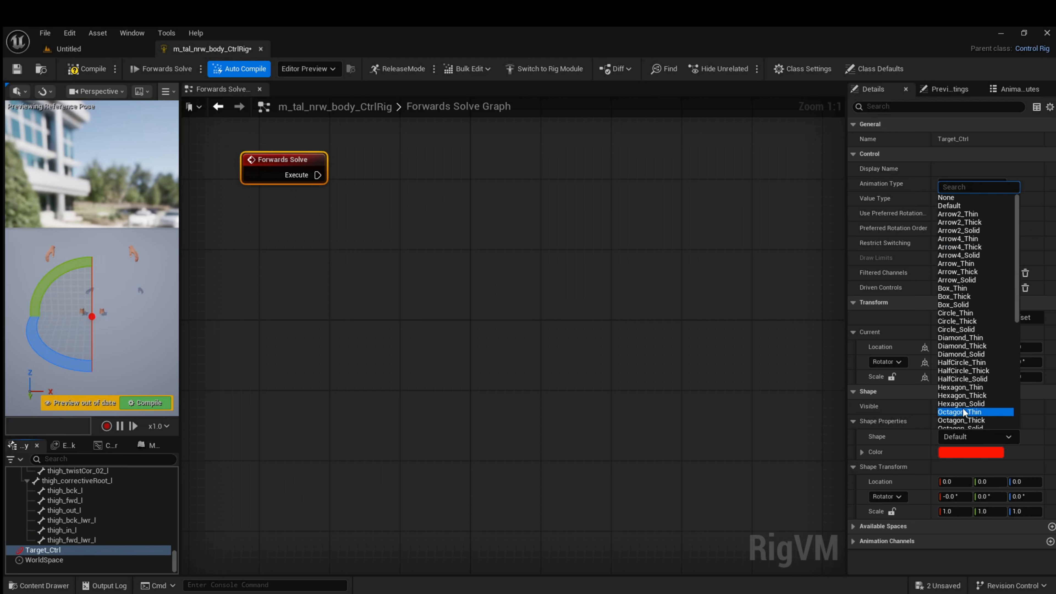
left_click(952, 323)
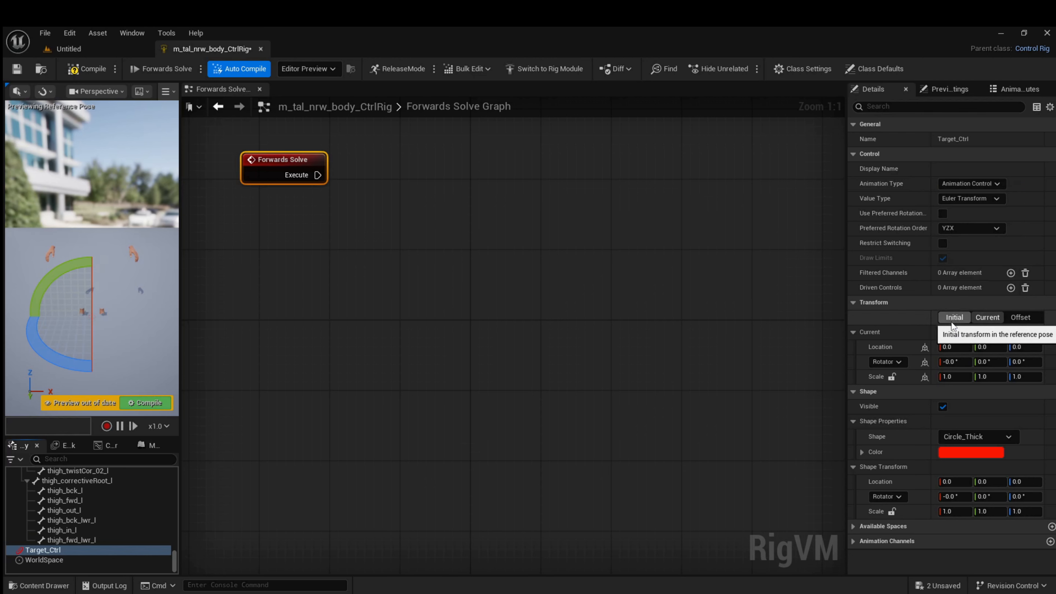
left_click(891, 511)
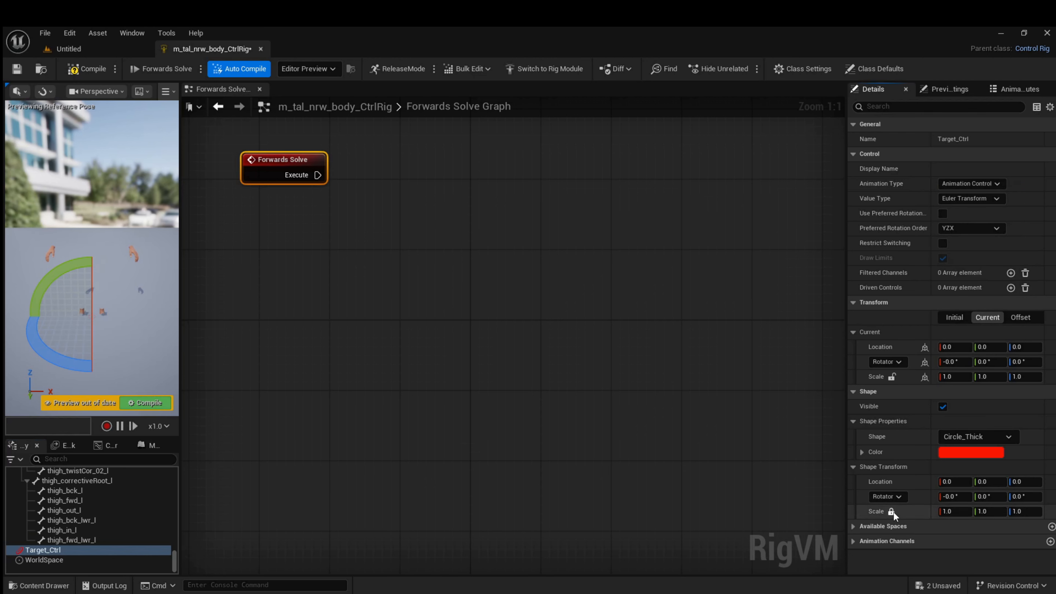
left_click(946, 512)
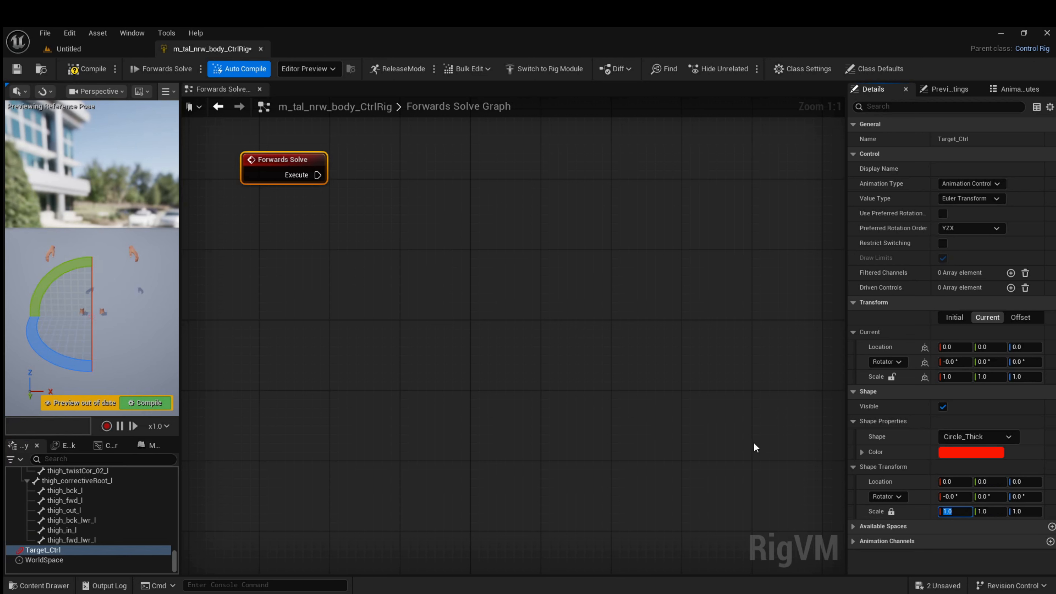
type("12")
key("Return")
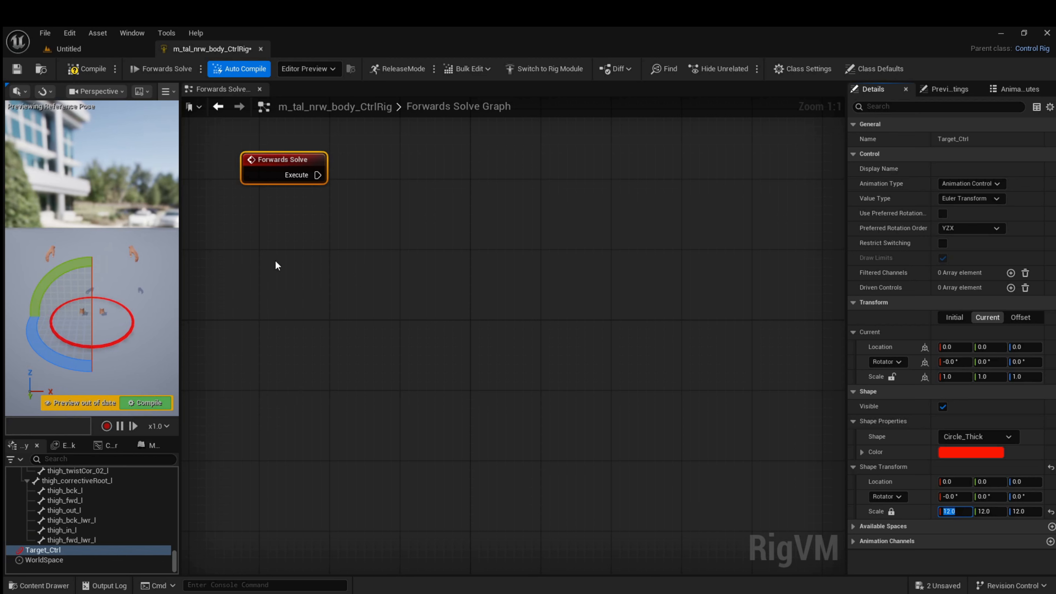
left_click(75, 68)
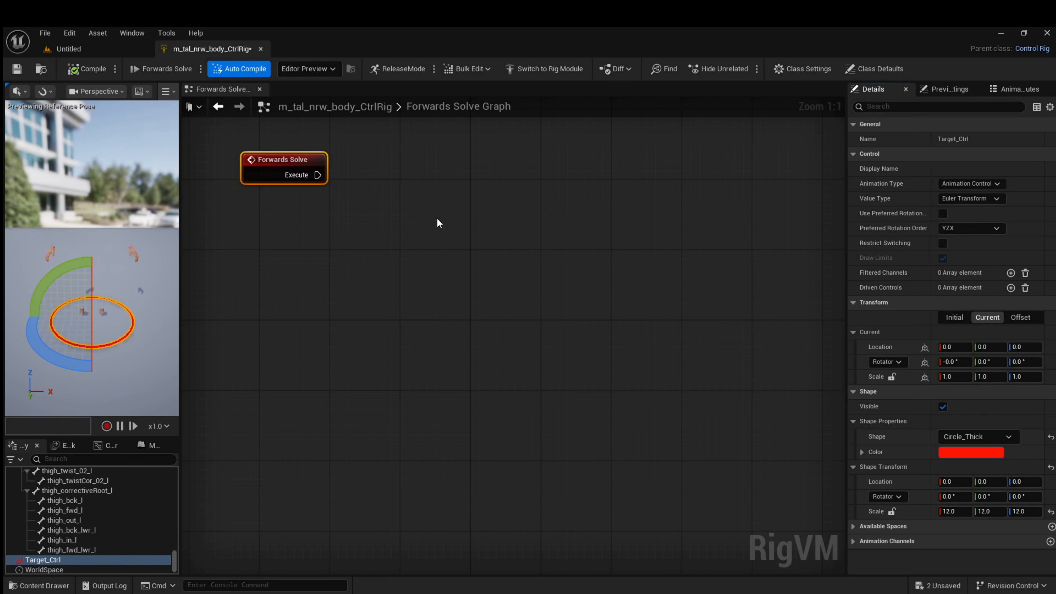
Add a Locomotor node connected to the Forwards Solve execute output and set its Root Control to Target_Ctrl
left_click_drag(316, 176, 368, 227)
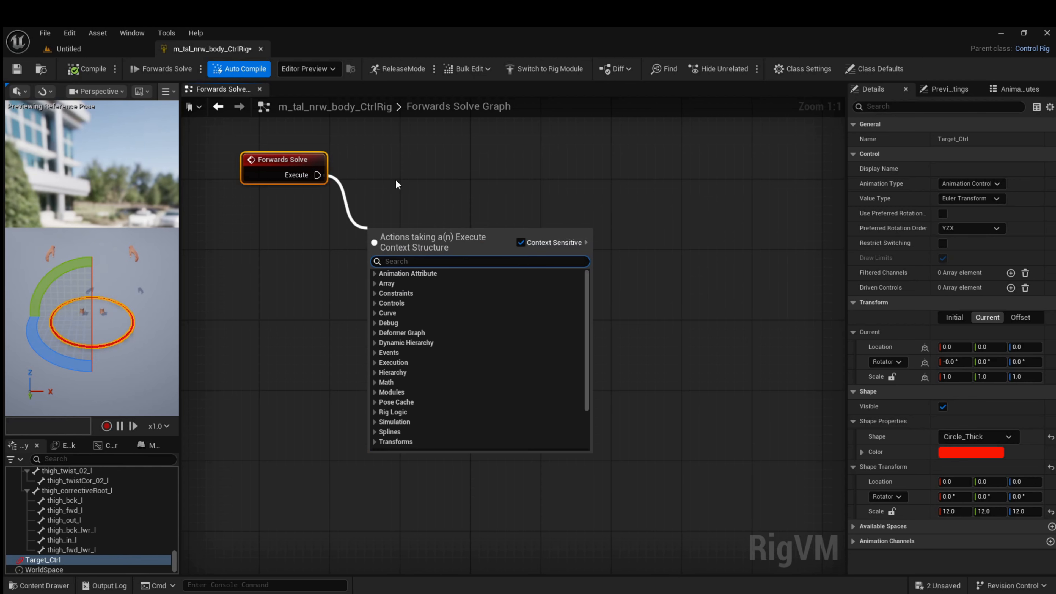
type("lo")
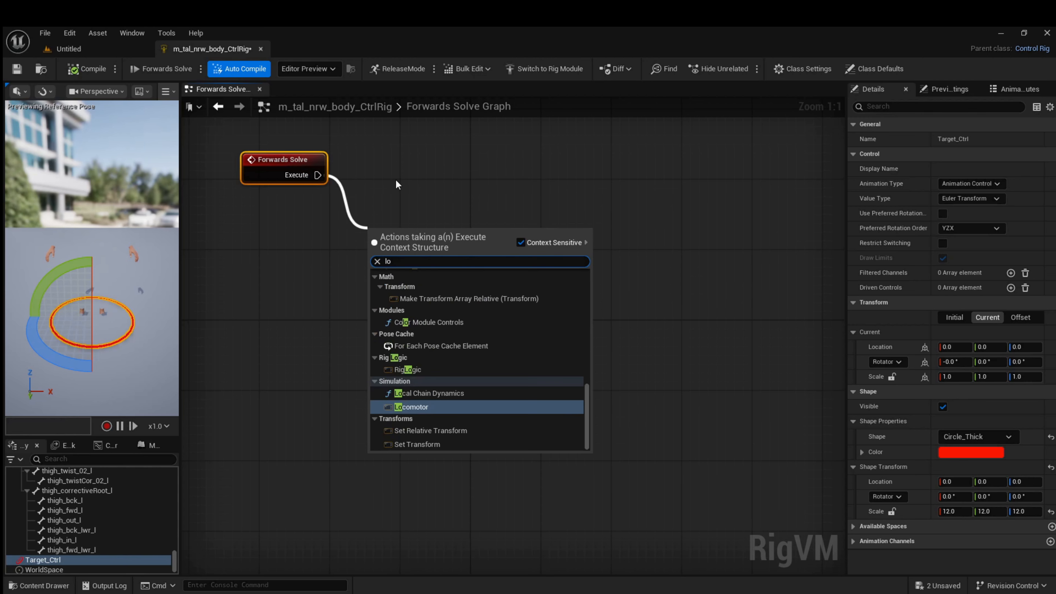
type("co")
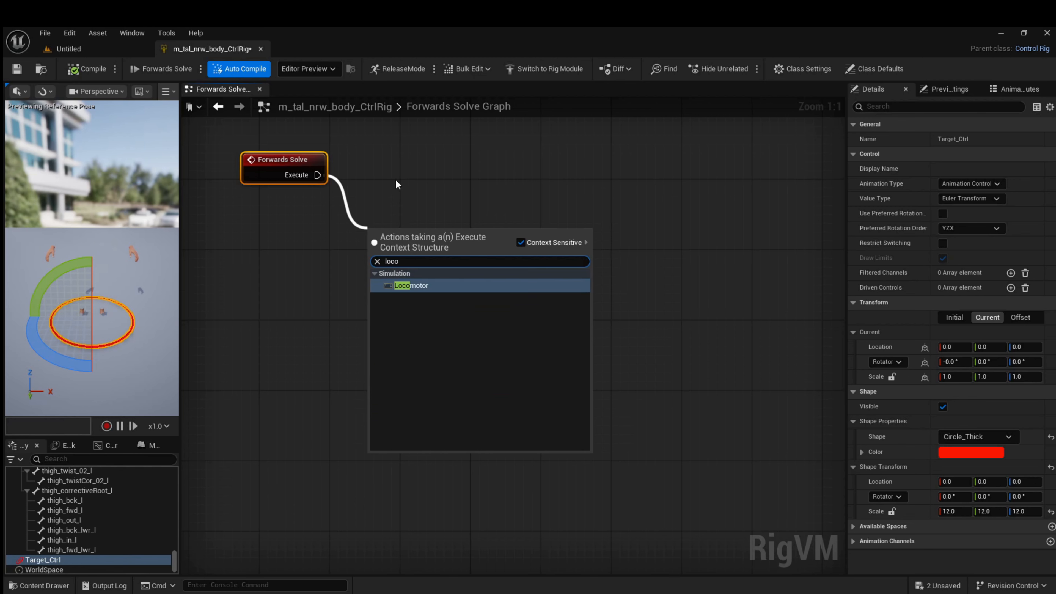
left_click(417, 287)
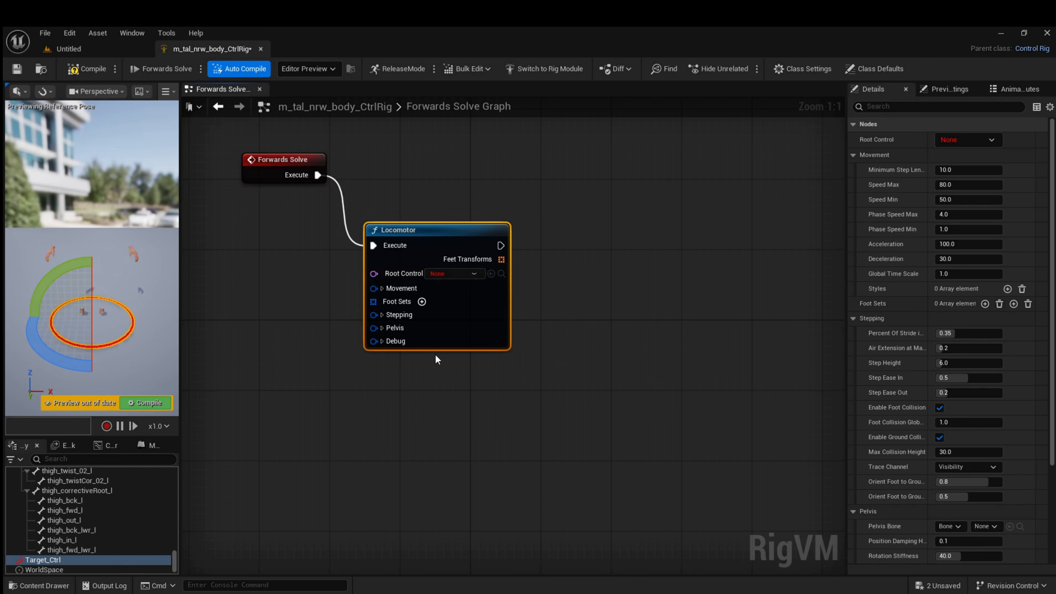
left_click(474, 274)
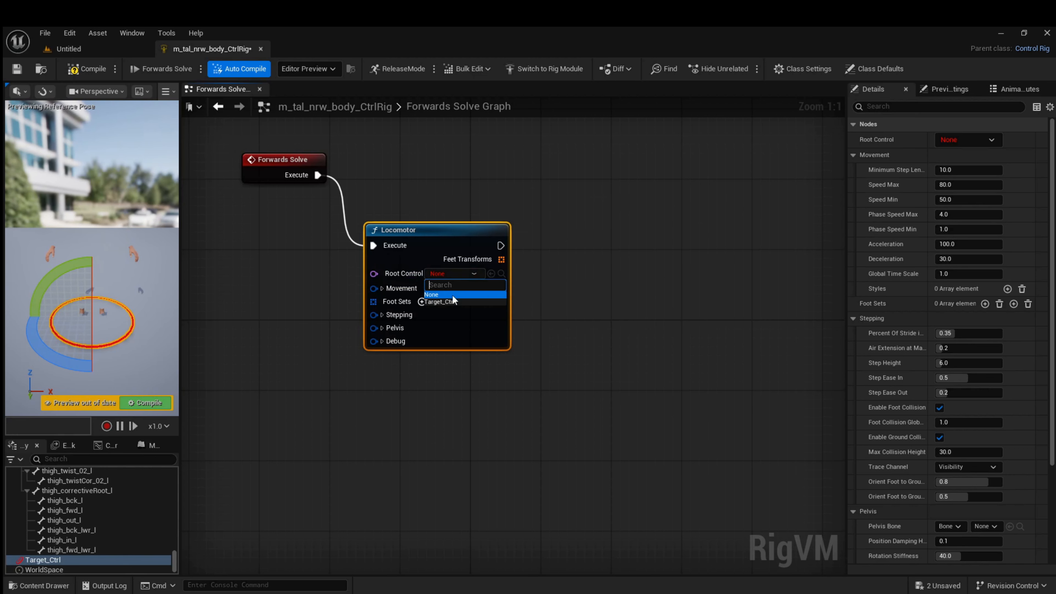
left_click(439, 301)
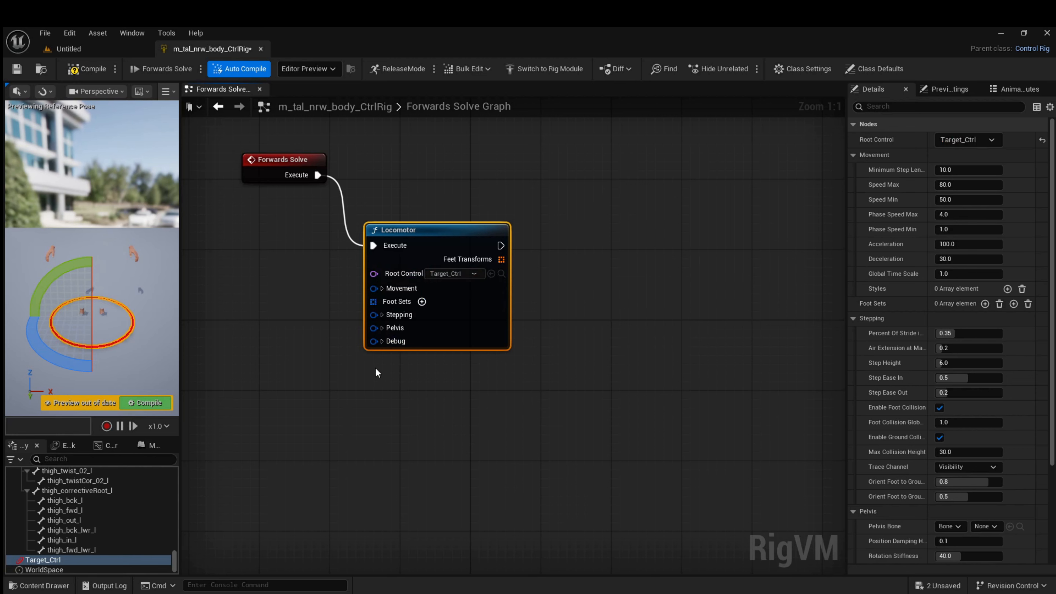
Set the Locomotor node's Pelvis Bone name to pelvis
left_click(381, 327)
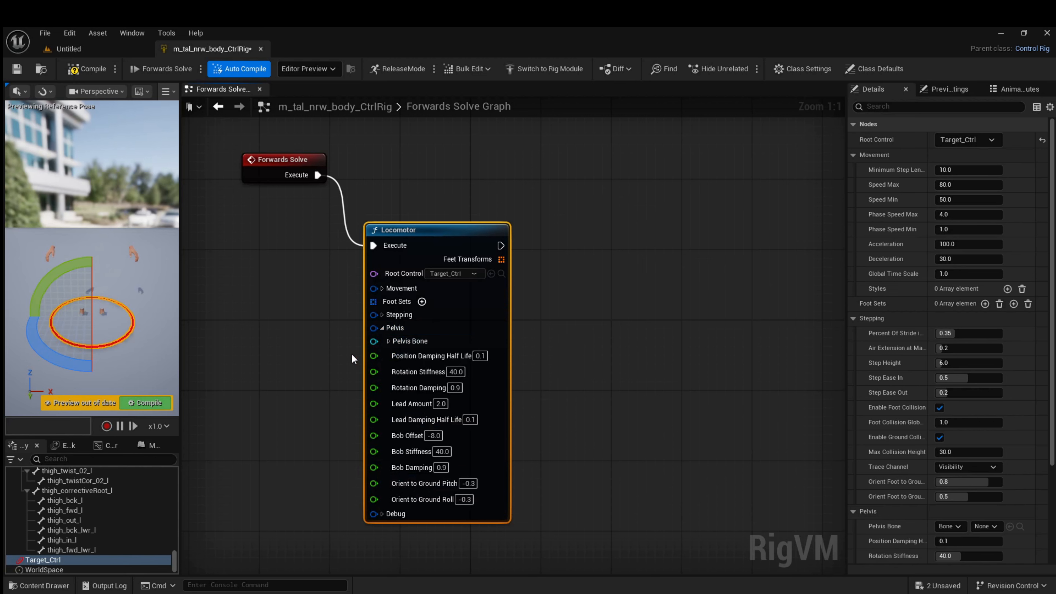
left_click(389, 341)
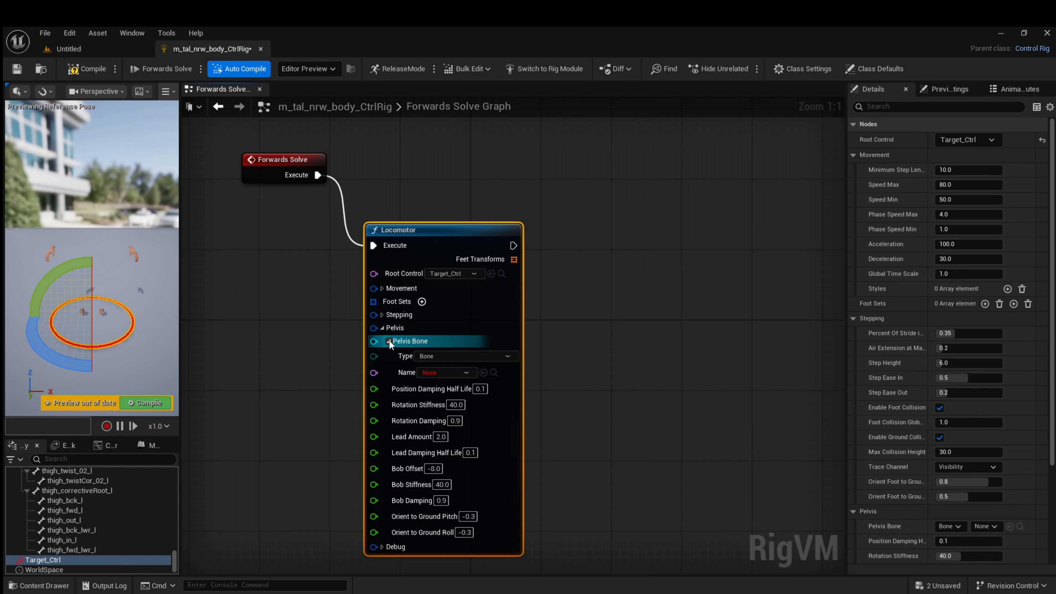
left_click(456, 374)
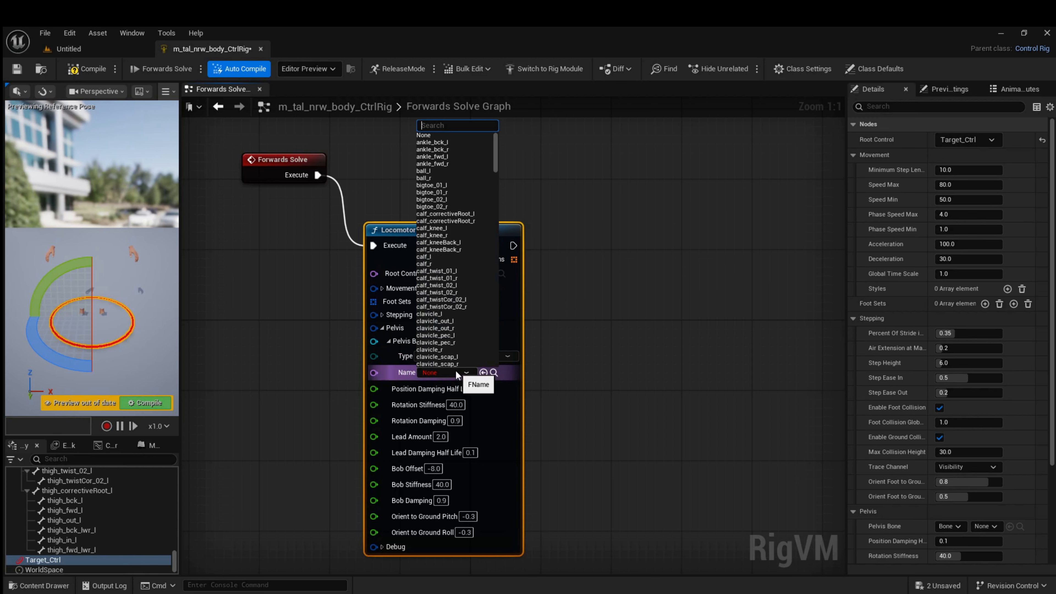
type("pel")
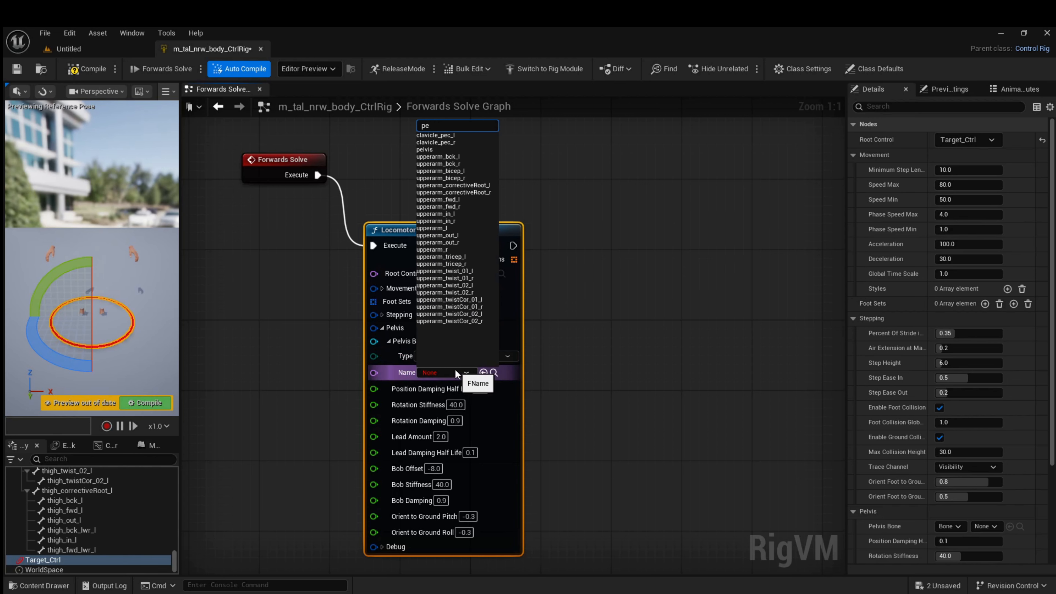
left_click(423, 135)
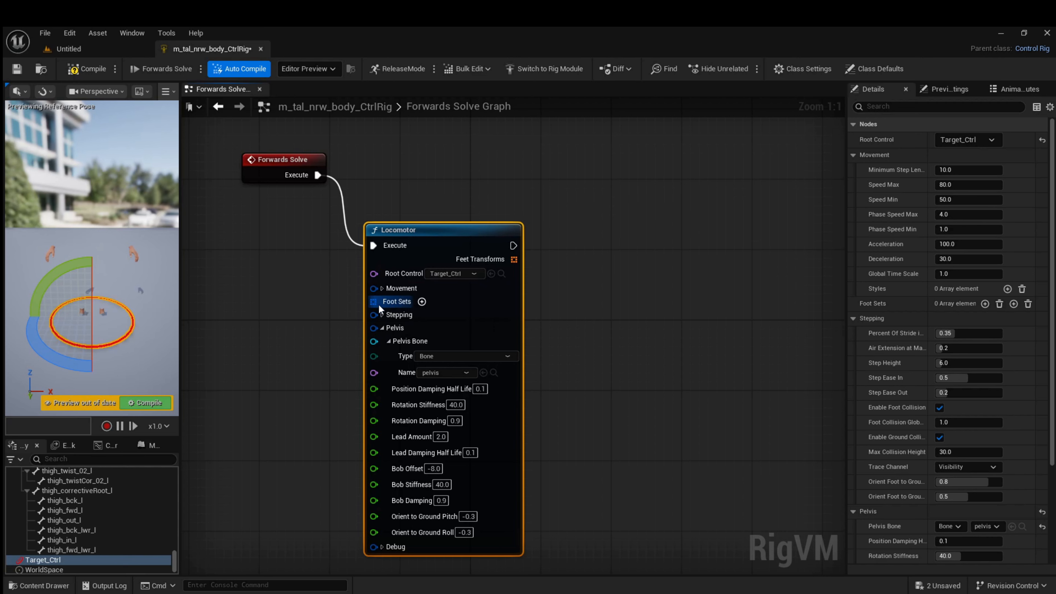
Add one foot set containing two feet to the Locomotor node
left_click(422, 302)
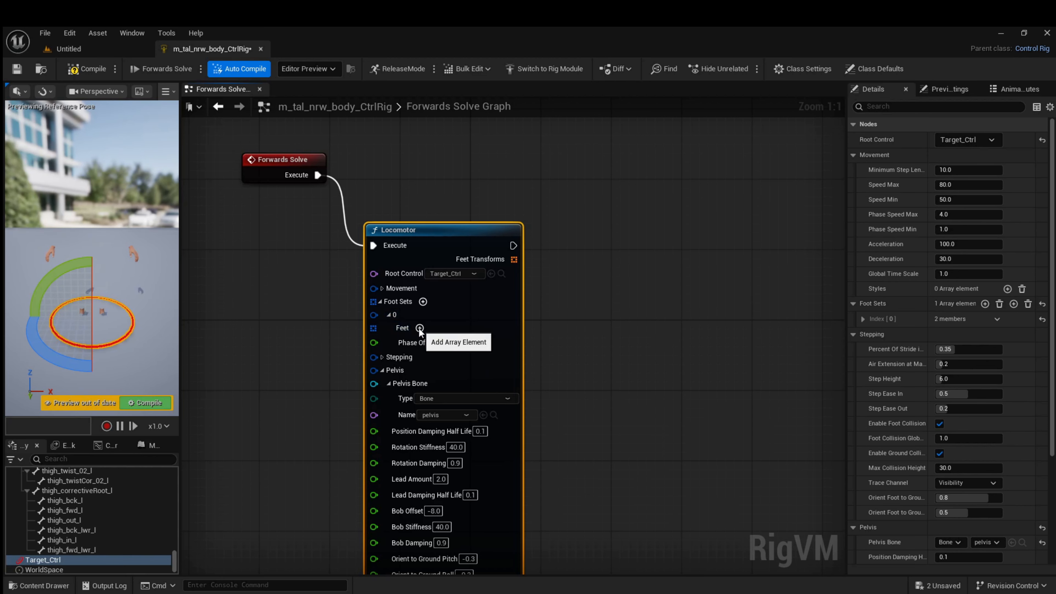
left_click(419, 328)
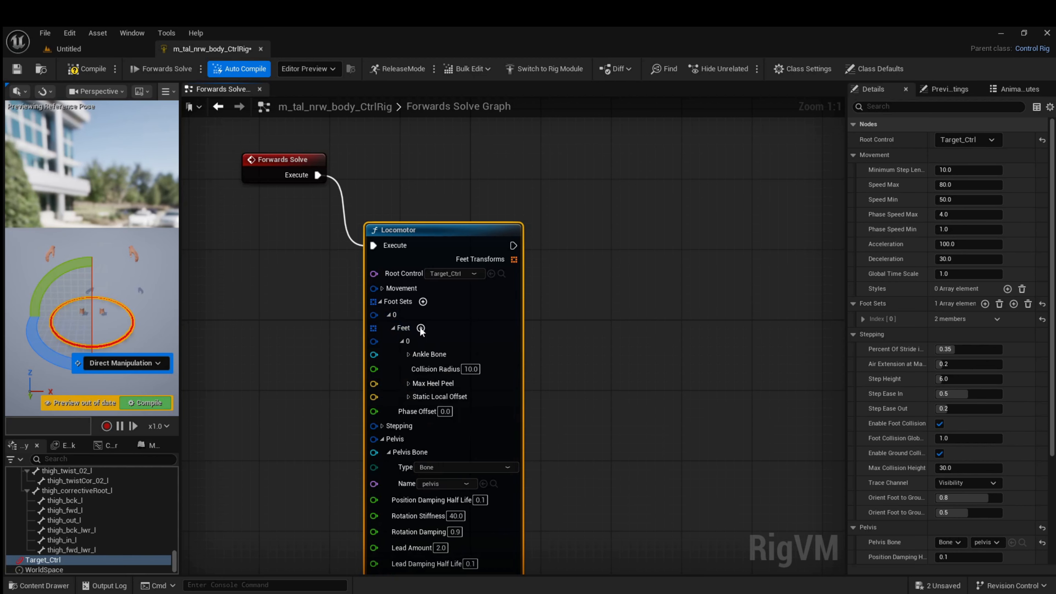
left_click(420, 328)
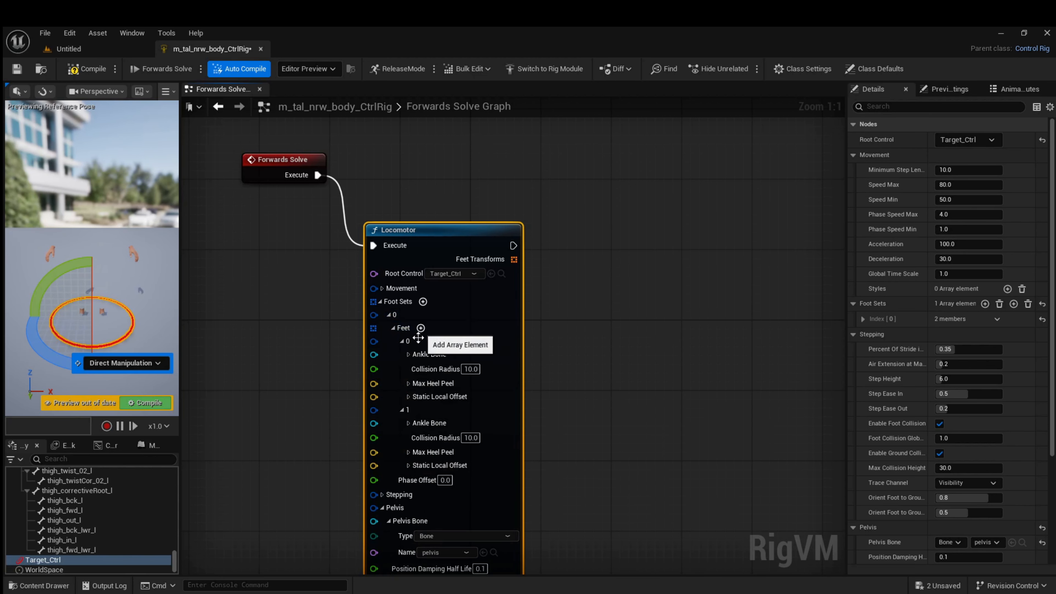
Set the Ankle Bone of foot 0 to type Bone and name foot_l, and collapse its settings
left_click(408, 355)
left_click(478, 369)
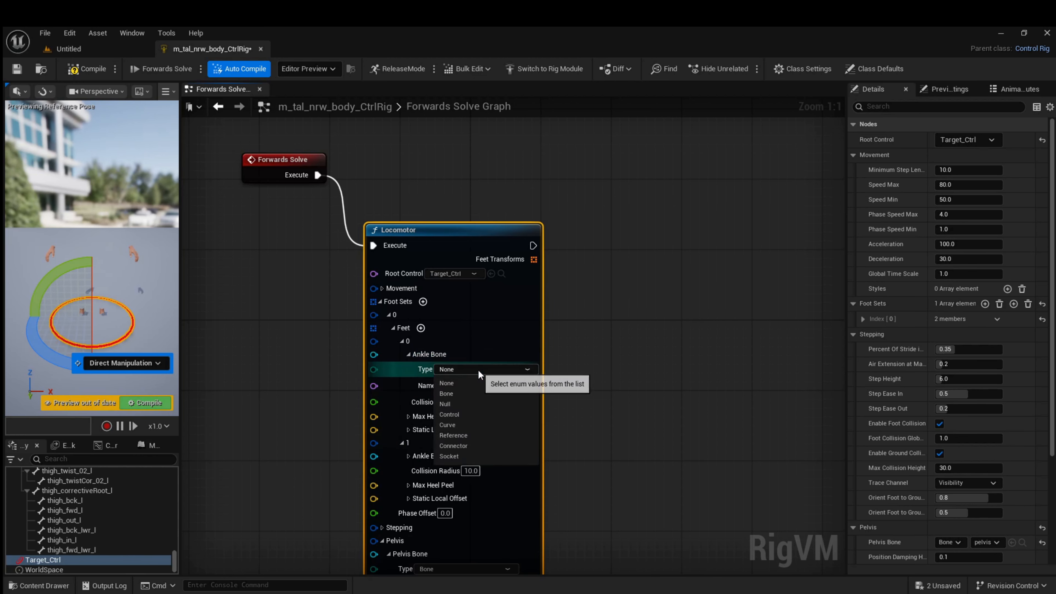
left_click(457, 393)
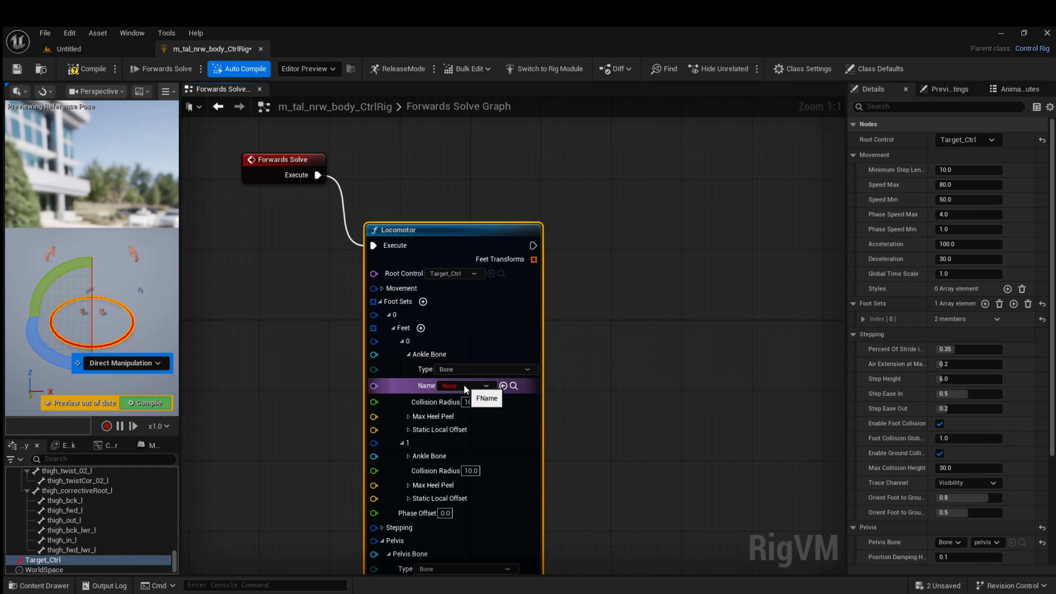
left_click(464, 384)
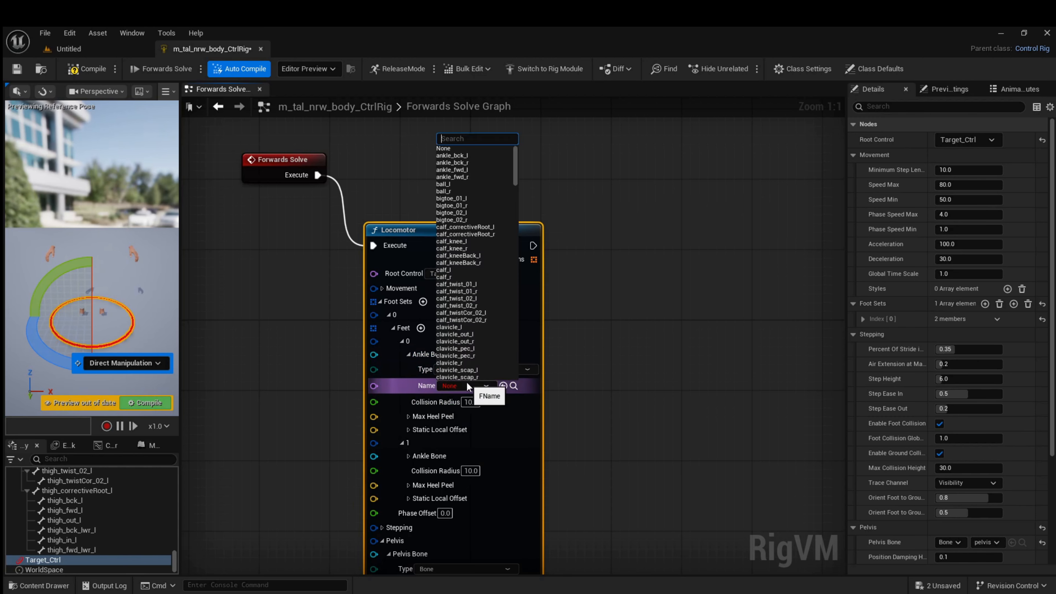
type("foo")
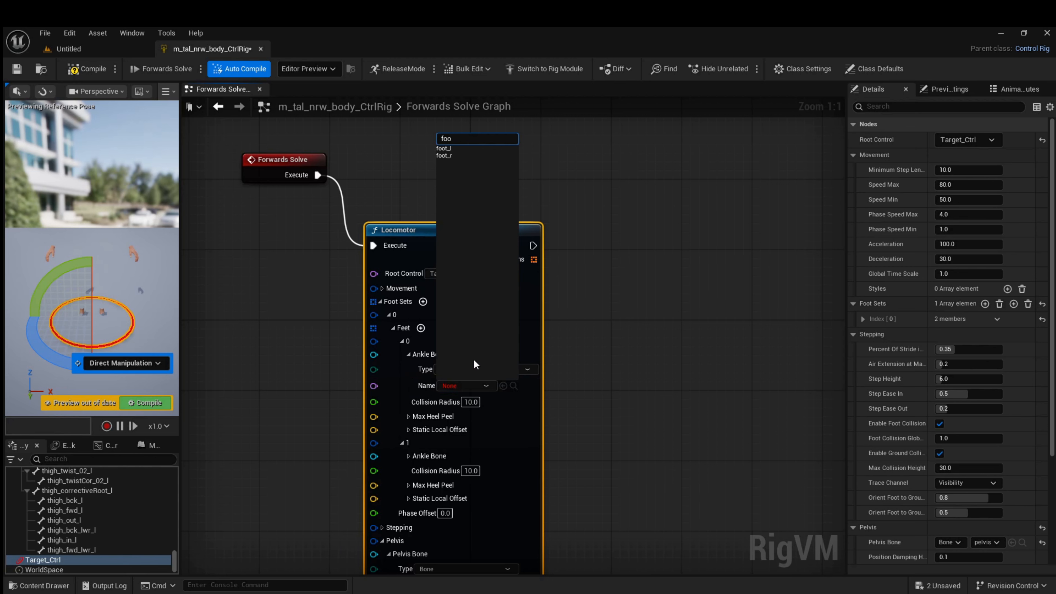
left_click(441, 148)
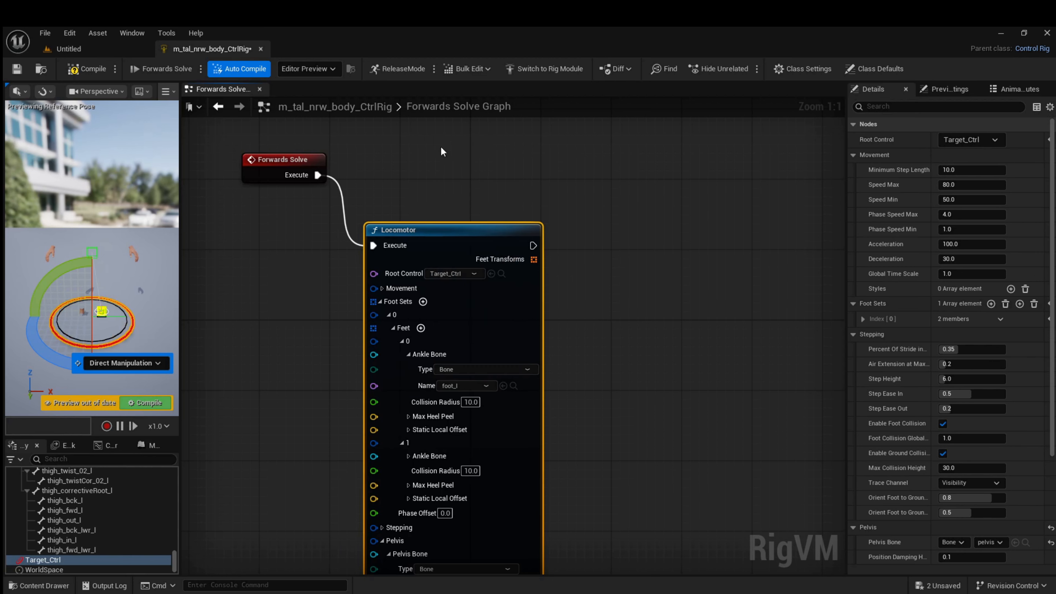
left_click(408, 354)
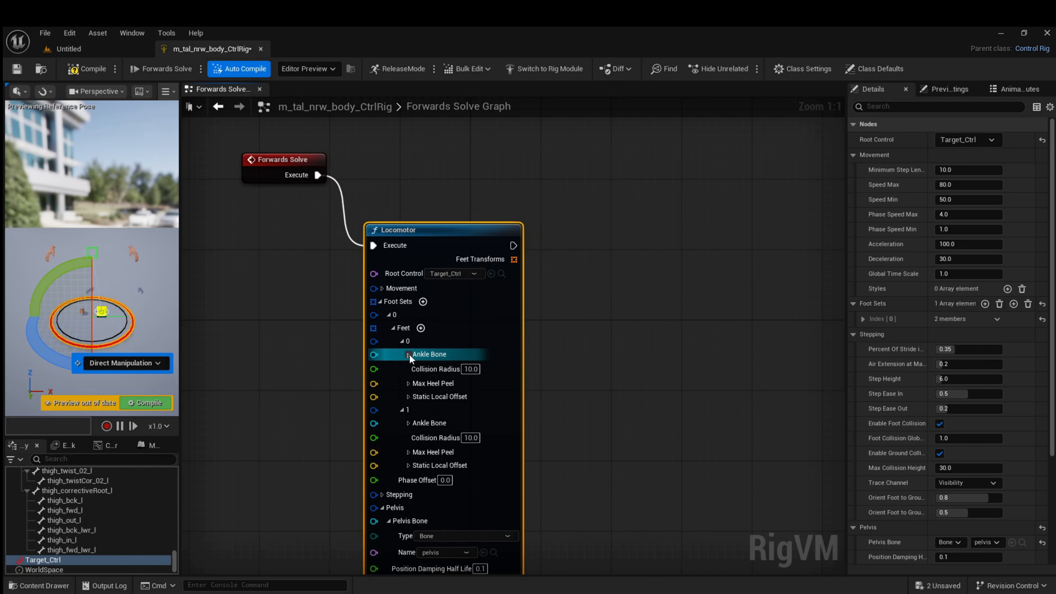
Set the Ankle Bone of foot 1 to type Bone and name foot_r
left_click(408, 423)
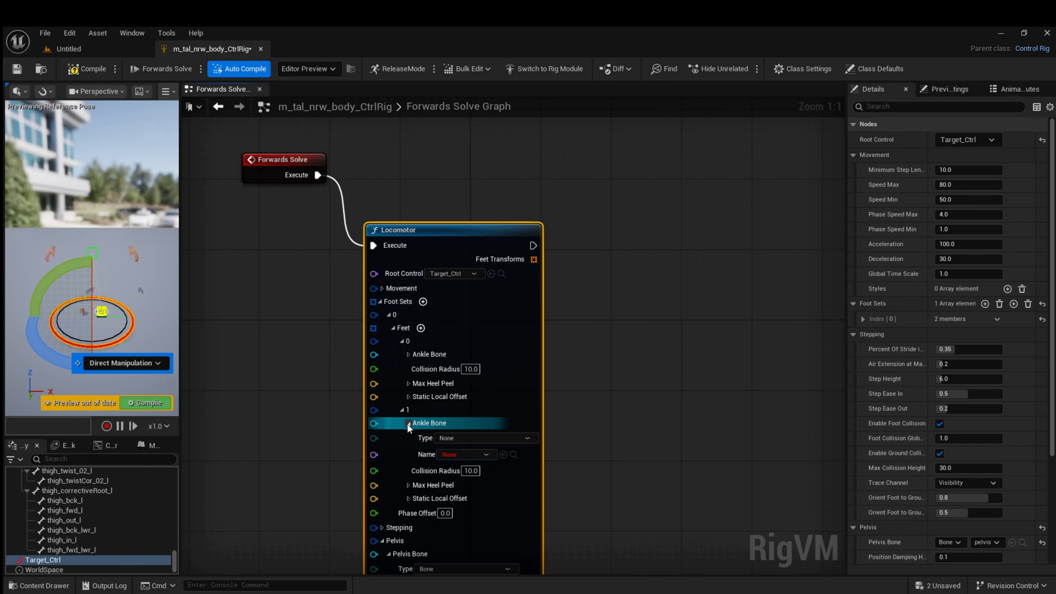
left_click(469, 443)
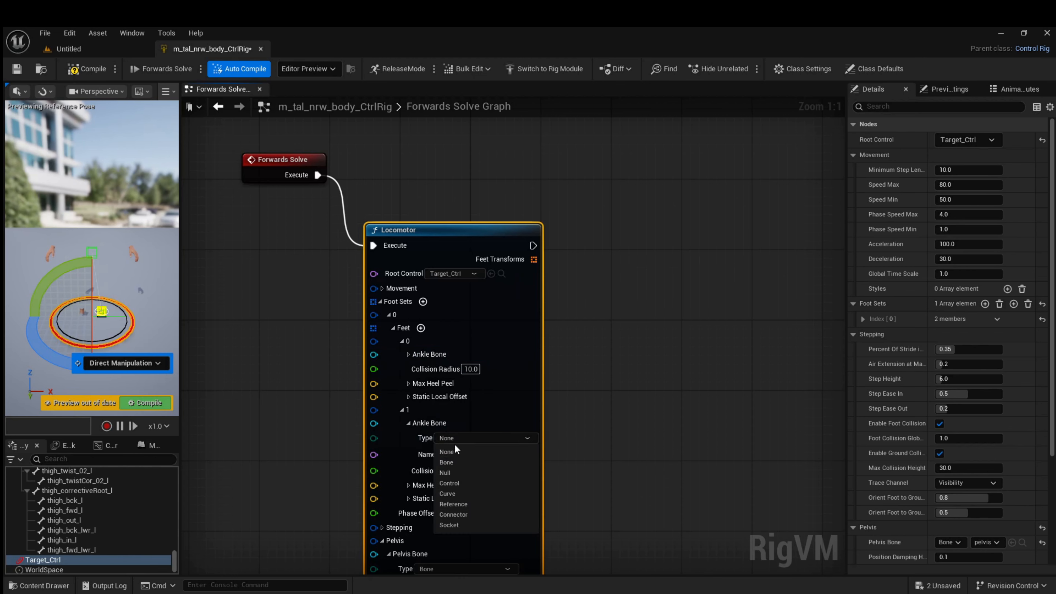
left_click(449, 462)
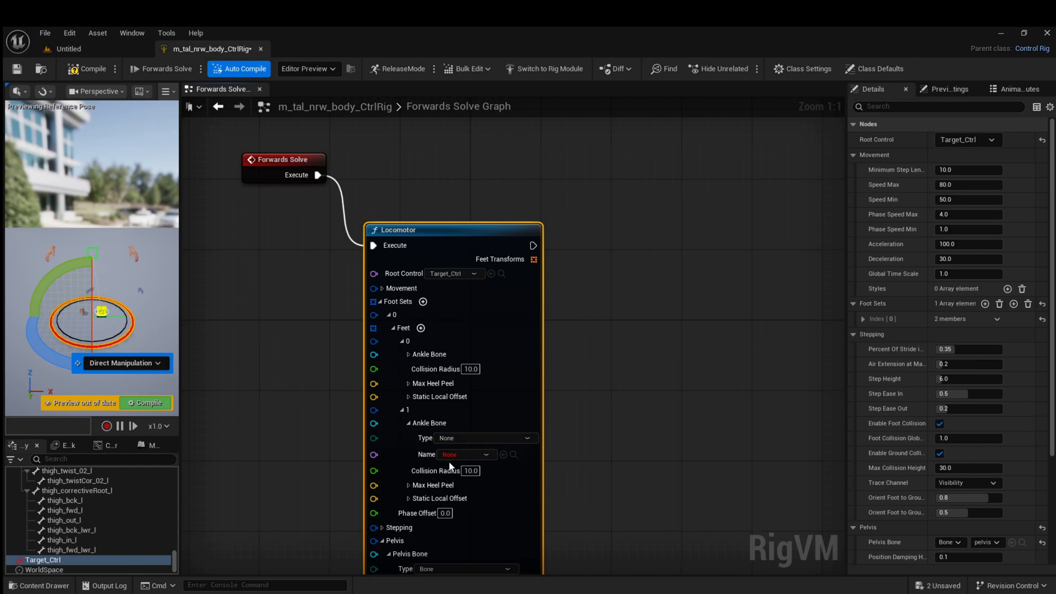
left_click(463, 456)
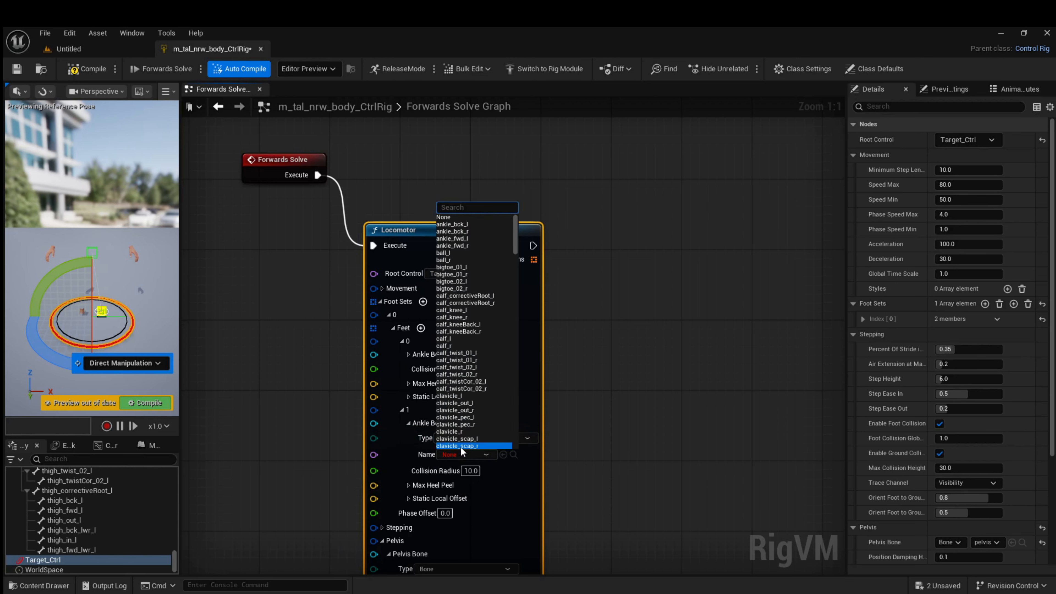
type("foo")
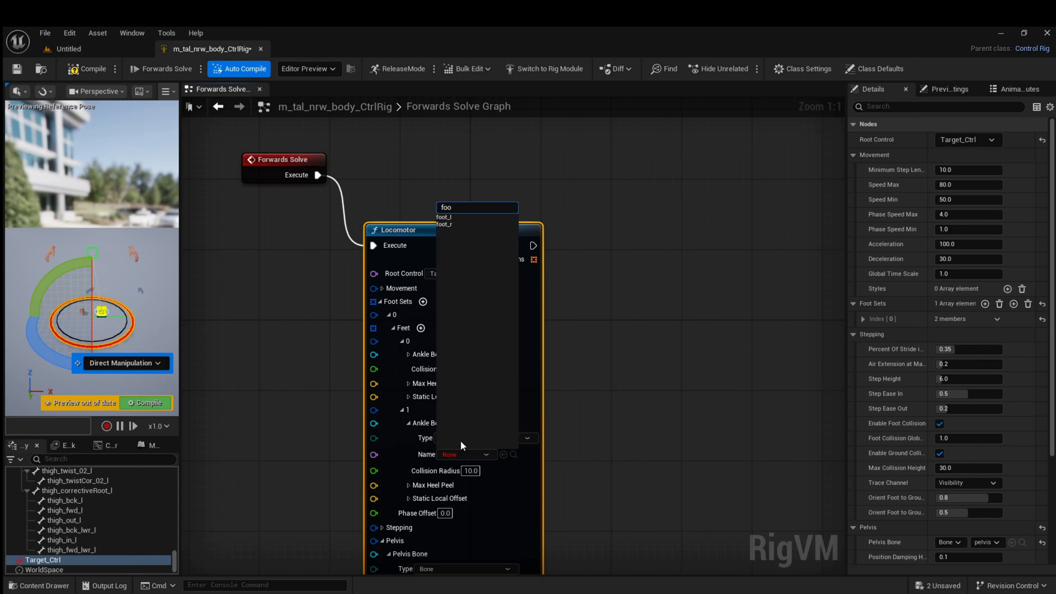
left_click(440, 223)
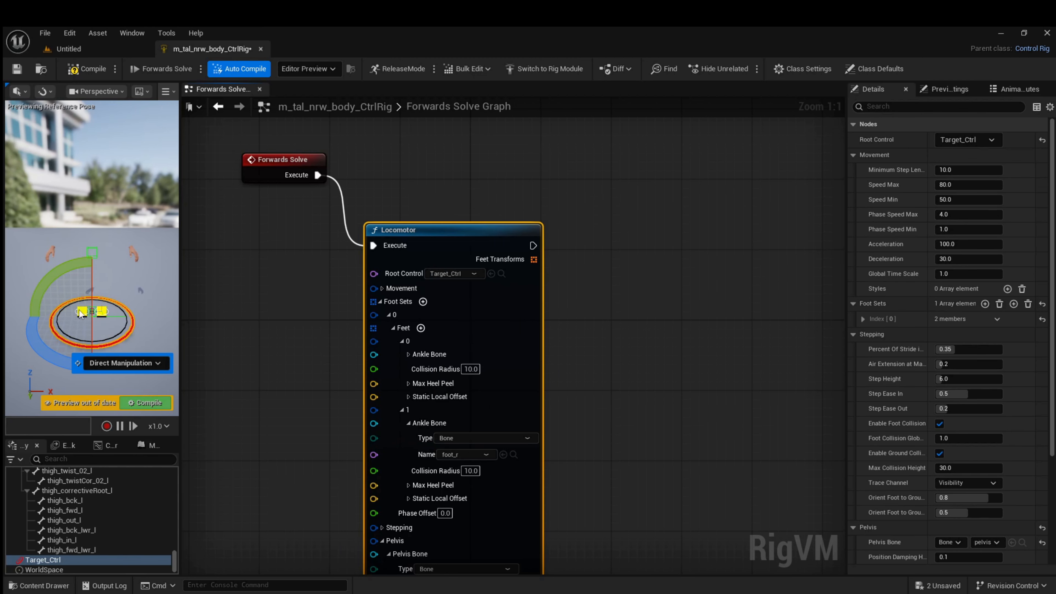
Compile the rig and move Target_Ctrl about 29 units along Y in the preview to test the stepping
left_click(82, 73)
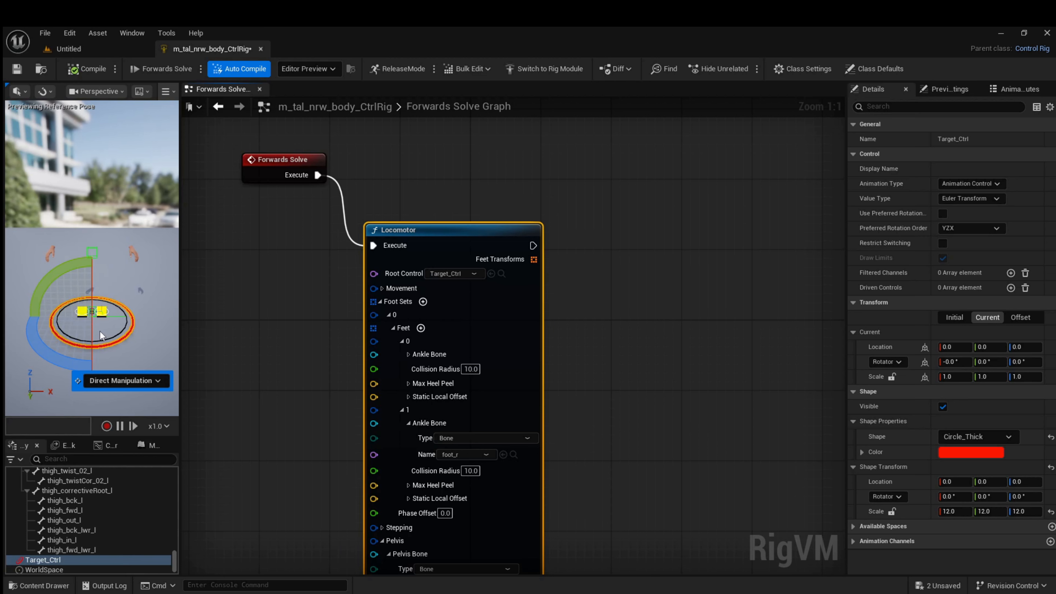
key("w")
left_click_drag(89, 349, 94, 369)
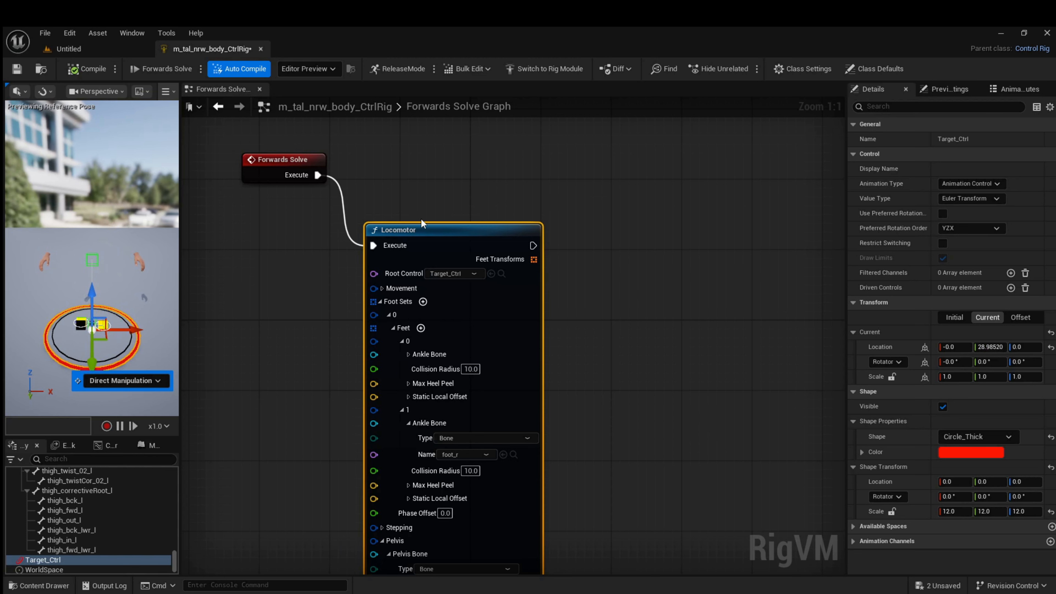
Collapse the Pelvis and Foot Sets pins of the Locomotor node and place the node next to Forwards Solve
left_click(424, 228)
left_click_drag(424, 228, 408, 174)
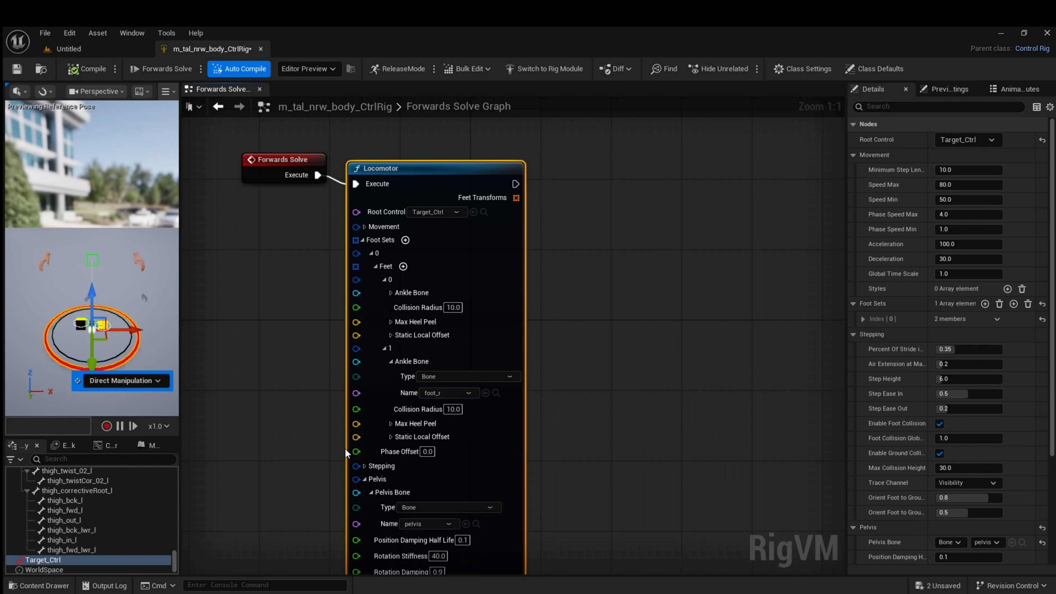
left_click(365, 479)
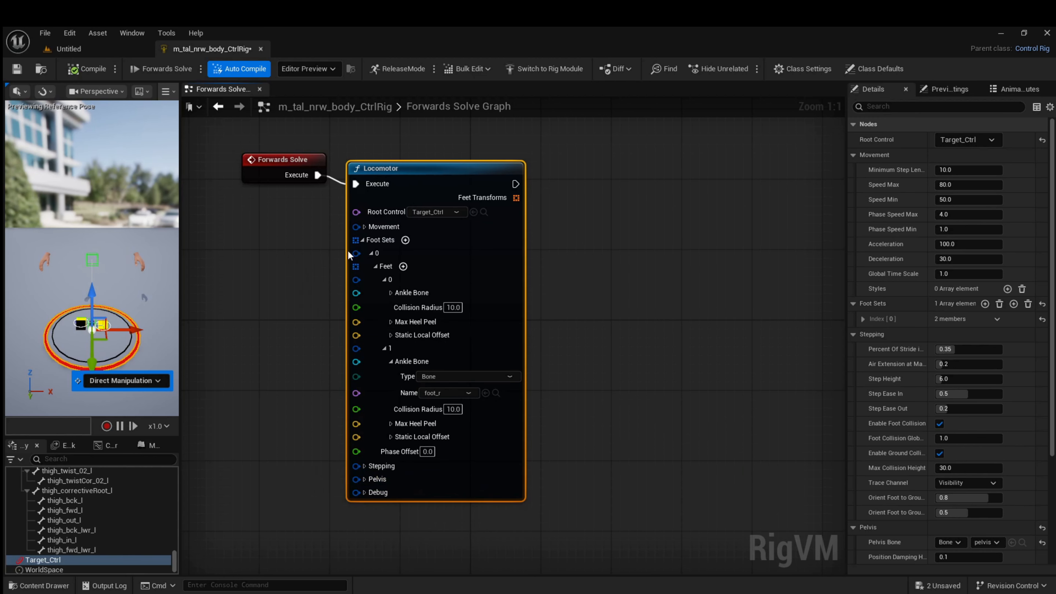
left_click(362, 240)
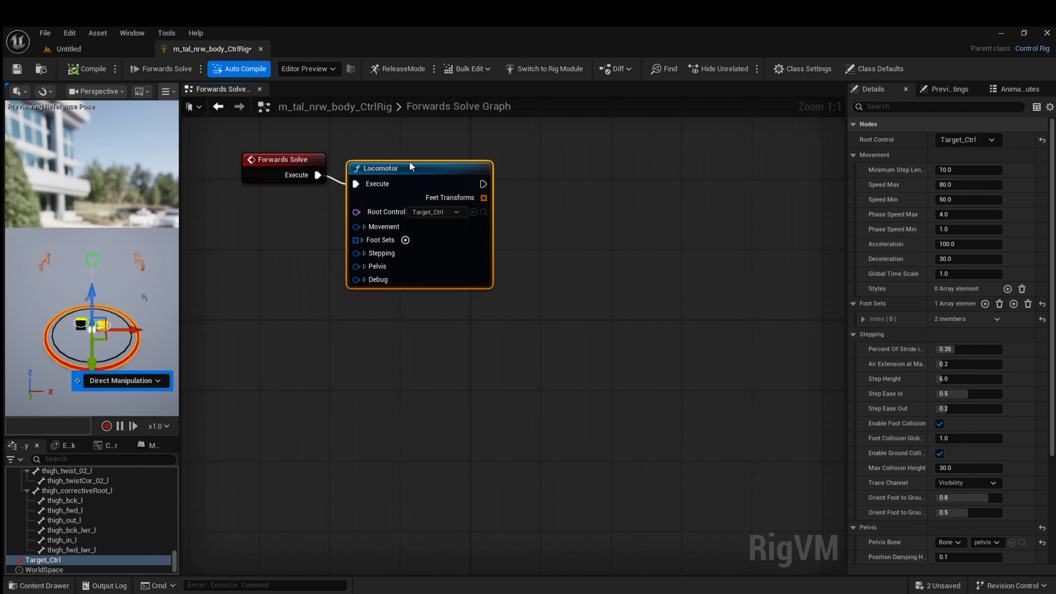
left_click_drag(406, 163, 407, 171)
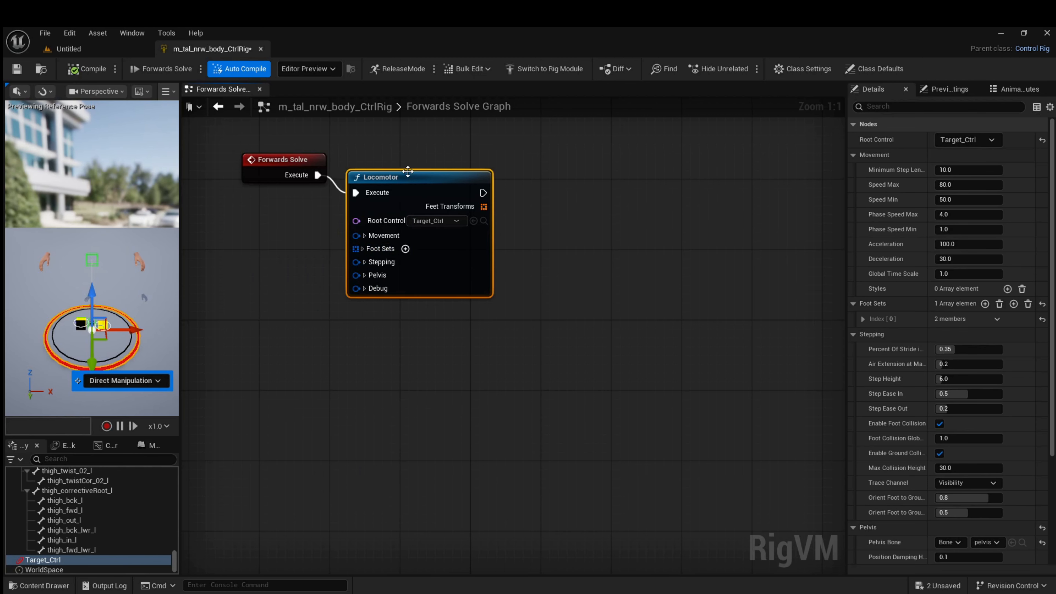
Add a Full Body IK node connected to the Locomotor's execute output
left_click_drag(483, 192, 573, 171)
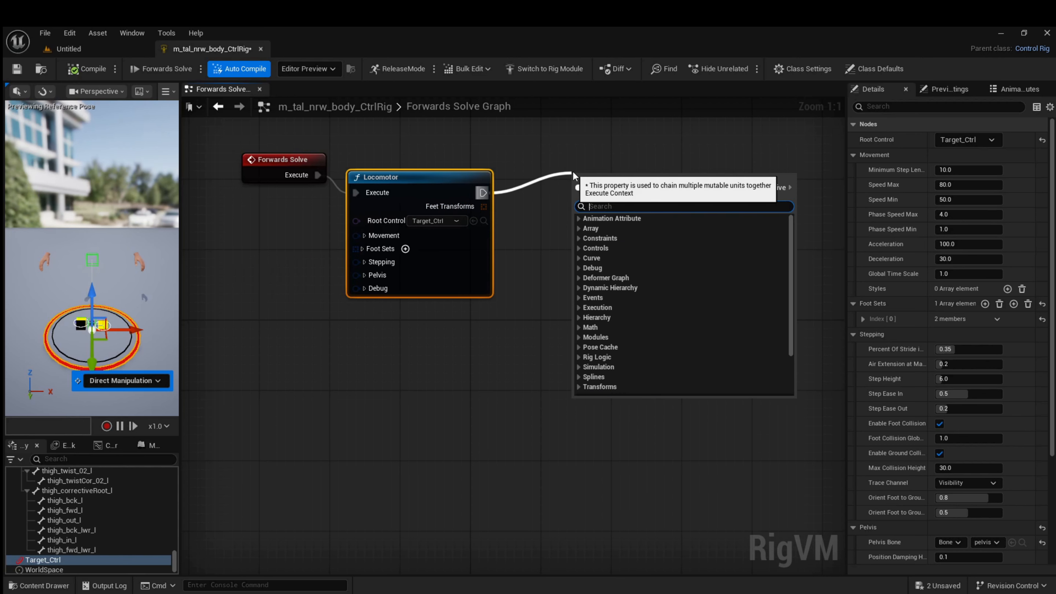
type("ik")
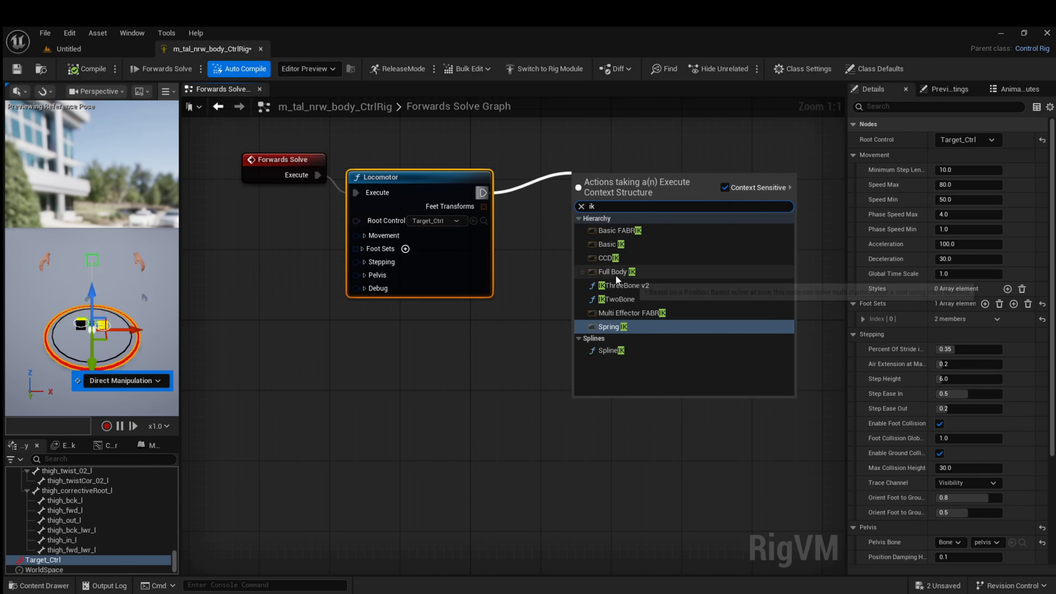
left_click(618, 271)
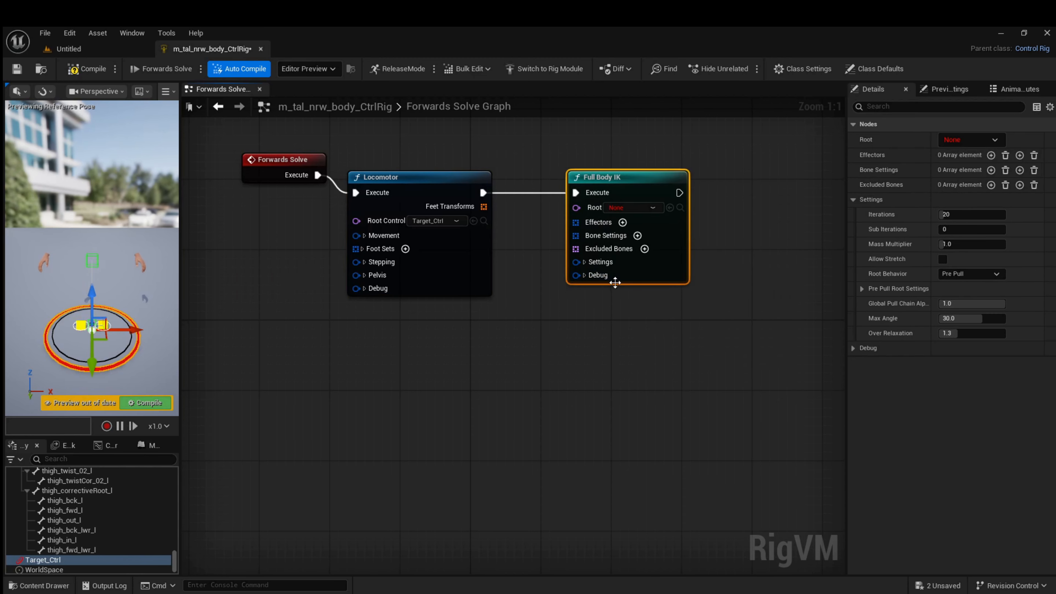
Set the Full Body IK node's Root to pelvis and add two effectors to it
left_click(653, 207)
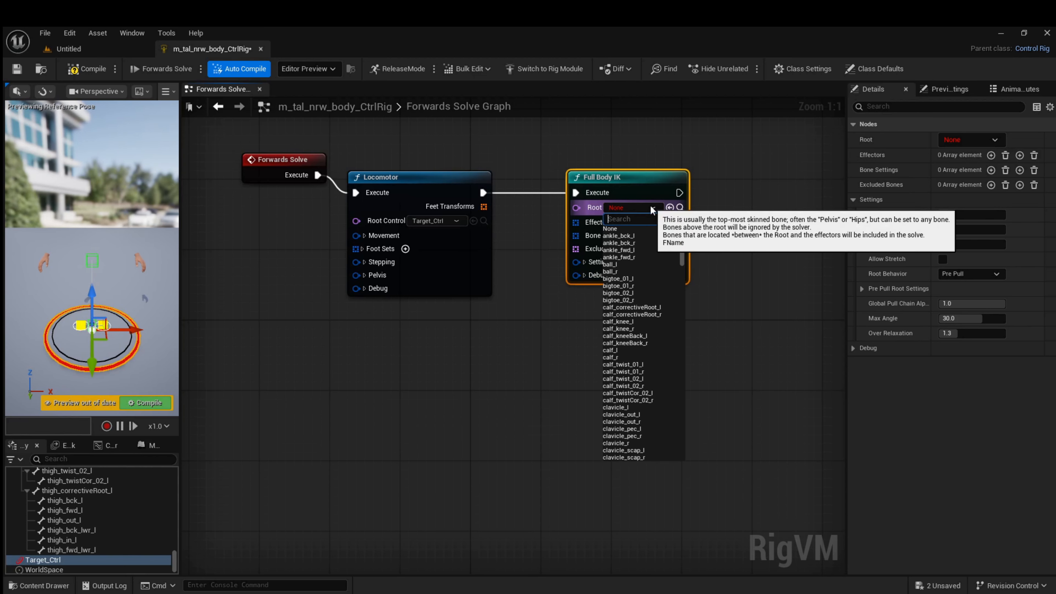
type("p")
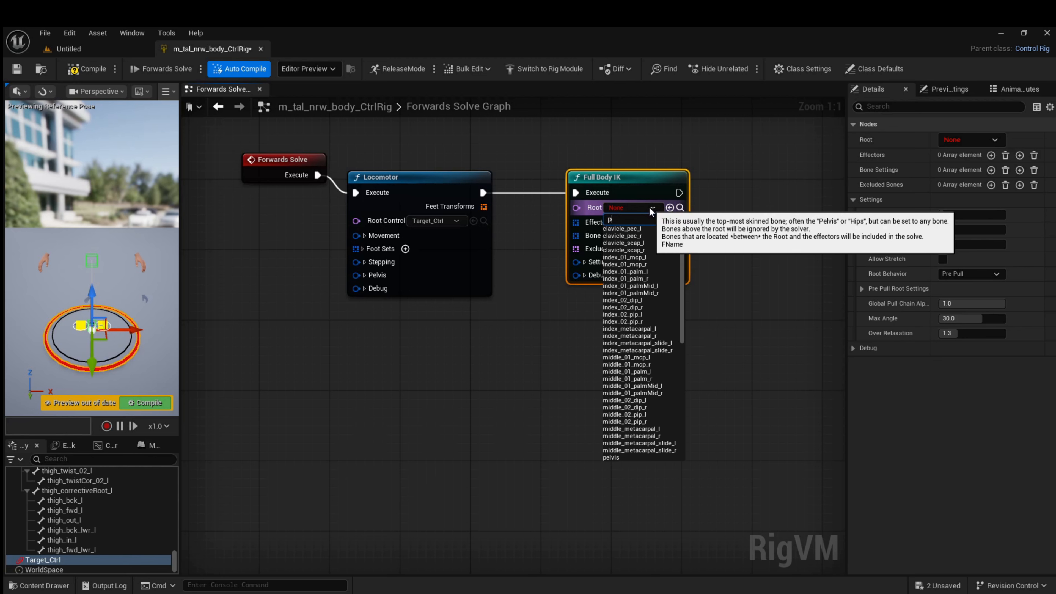
type("el")
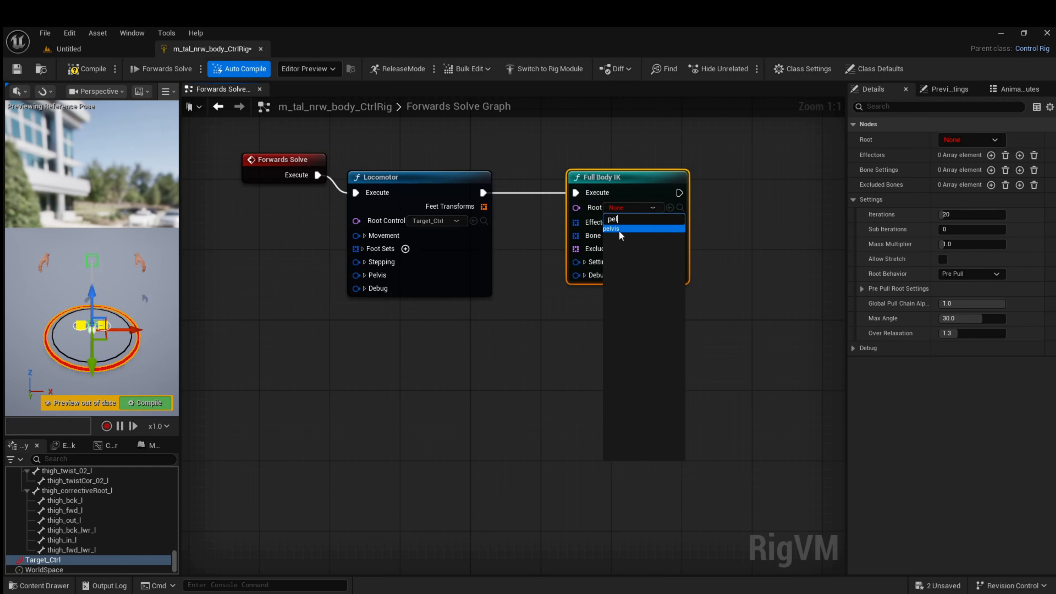
left_click(616, 227)
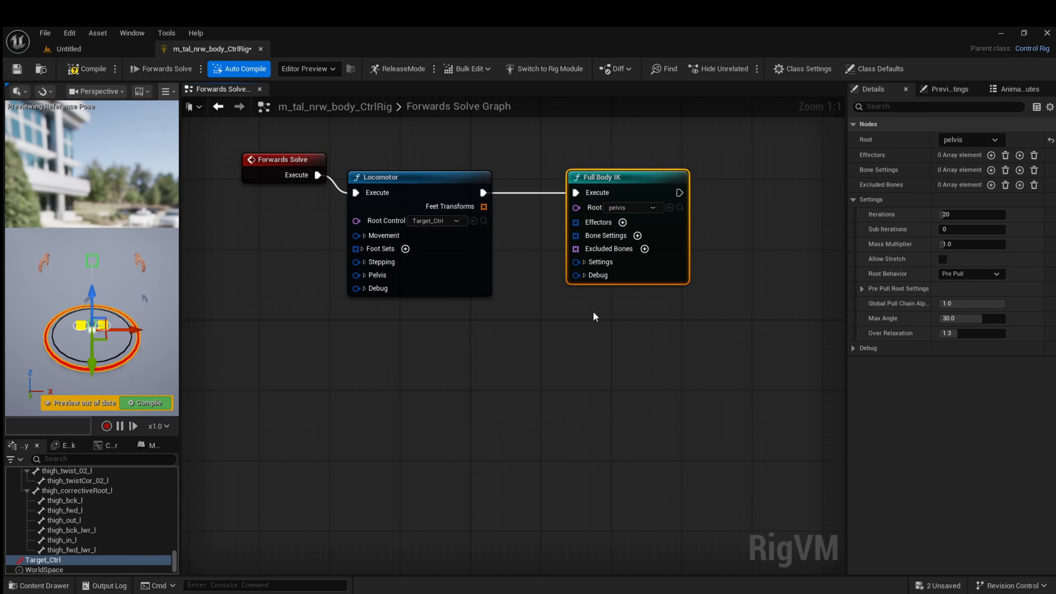
left_click(623, 222)
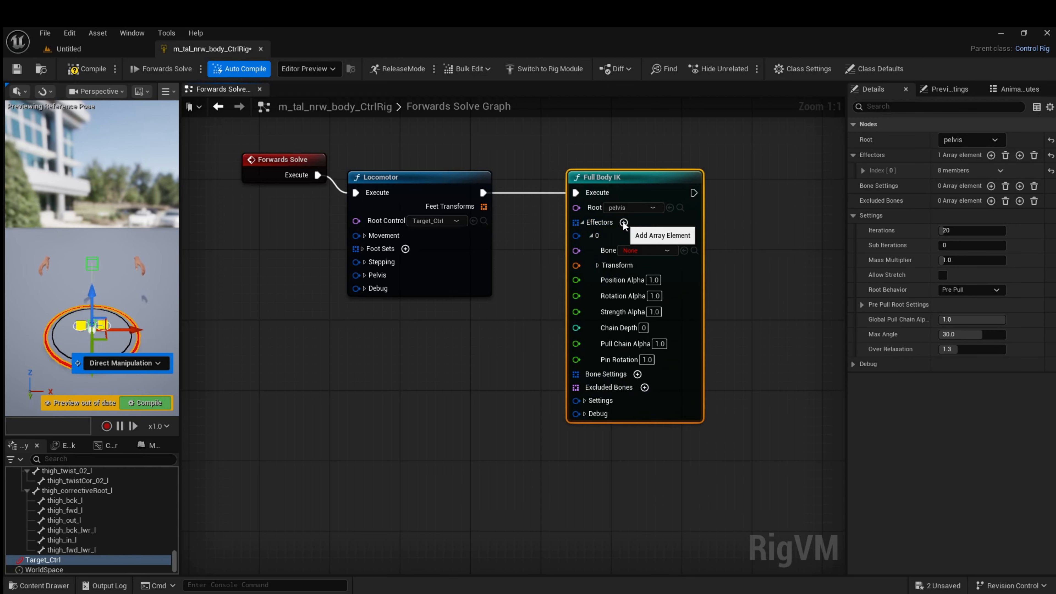
left_click(624, 222)
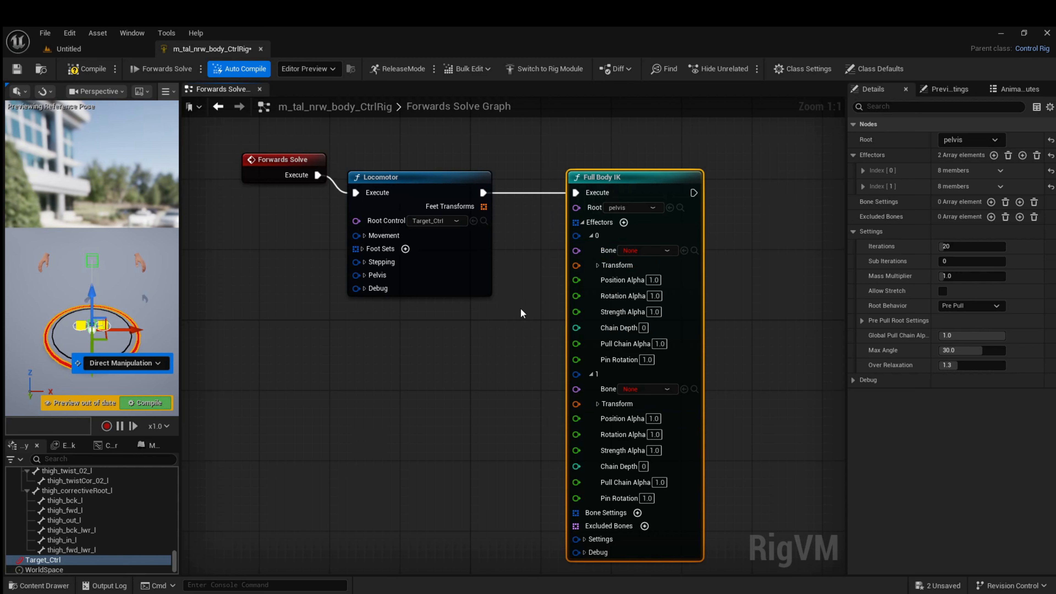
Assign foot_l and foot_r as the bones of the two Full Body IK effectors and set each Chain Depth to 3
left_click(666, 251)
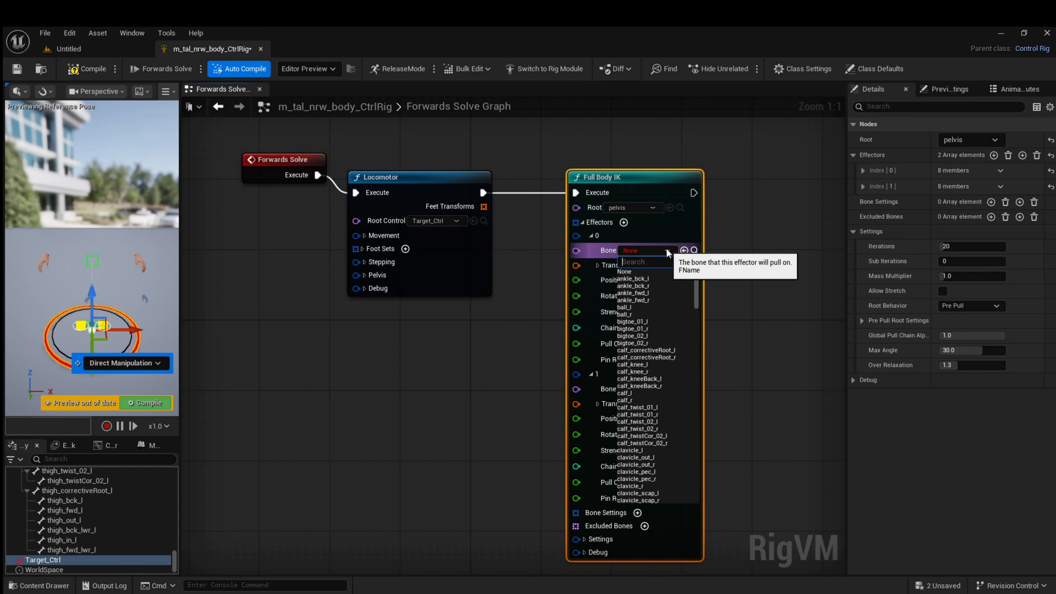
type("foo")
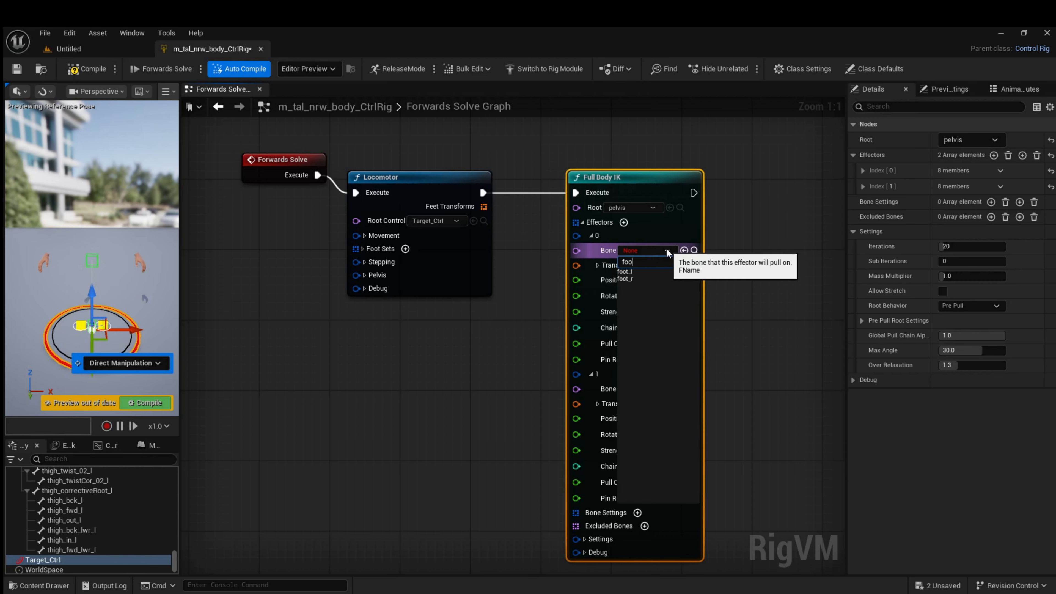
left_click(632, 270)
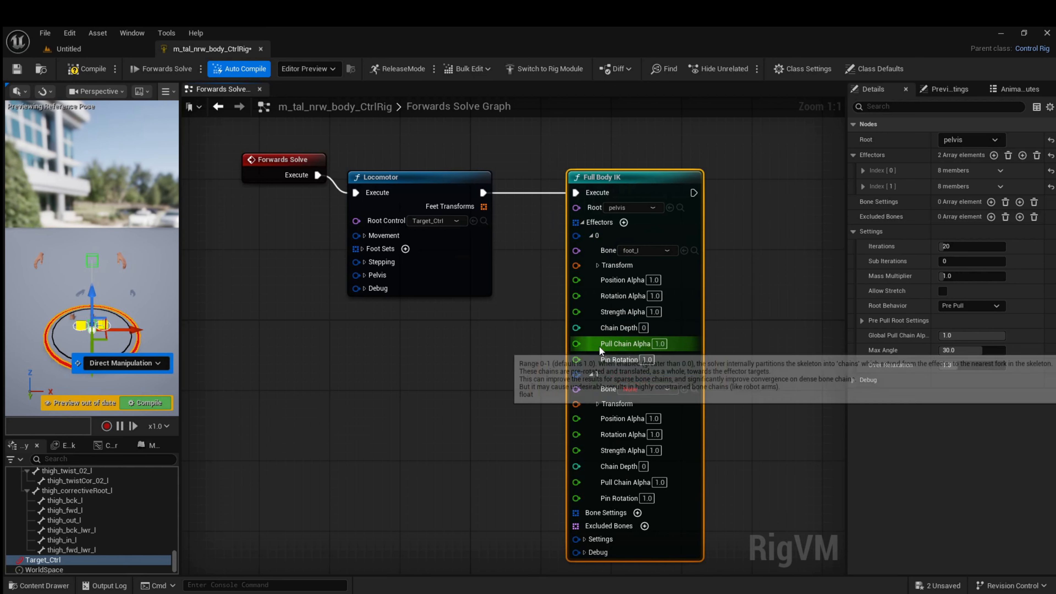
left_click(635, 390)
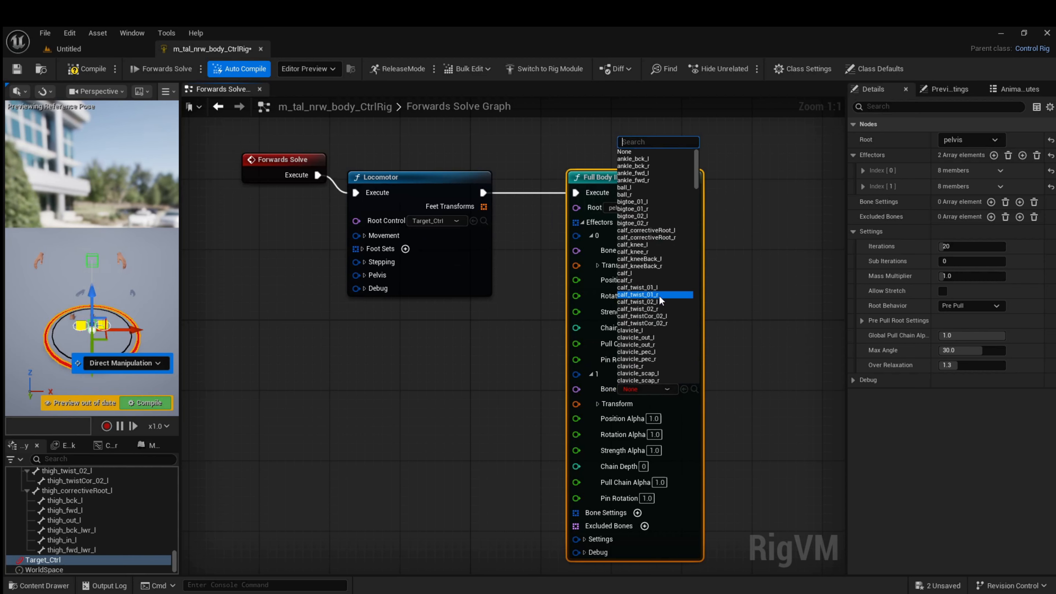
type("foo")
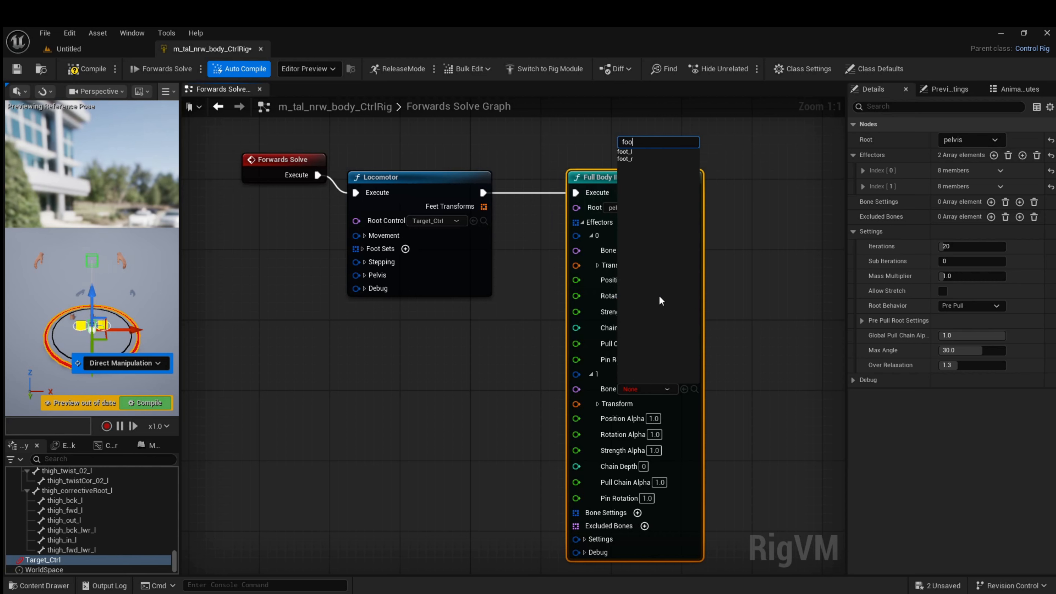
left_click(623, 159)
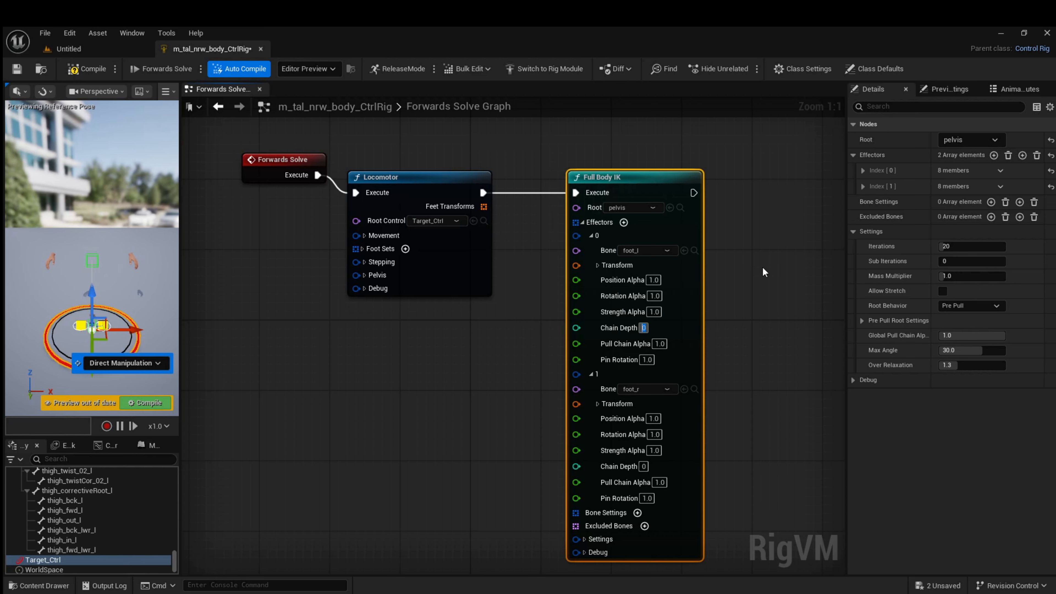
key("Return")
key("BackSpace")
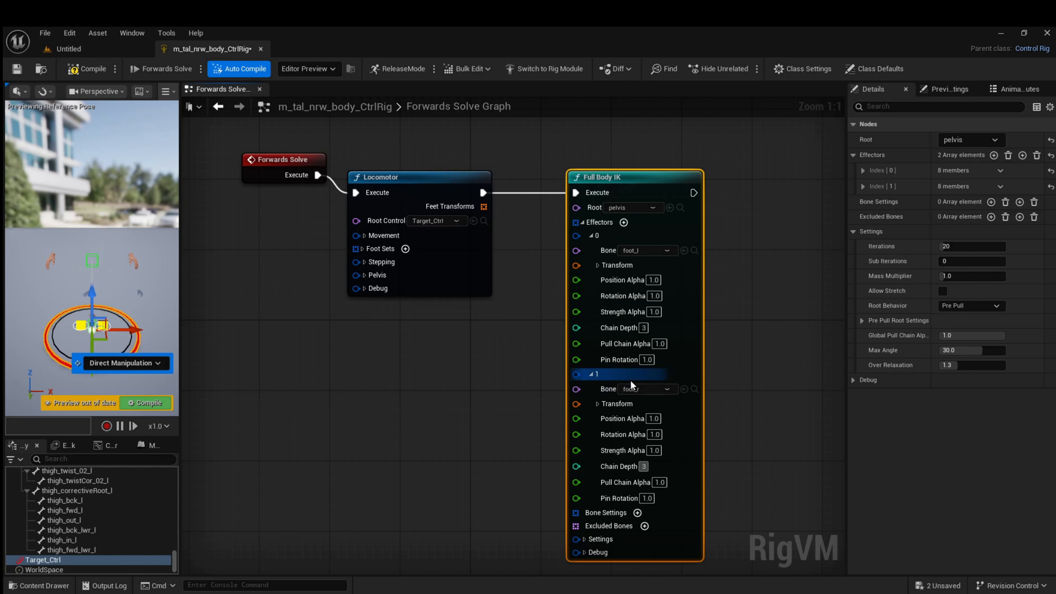
Collapse both effectors, compile the rig and move Target_Ctrl about -15 units along Y in the preview to test it
left_click(591, 374)
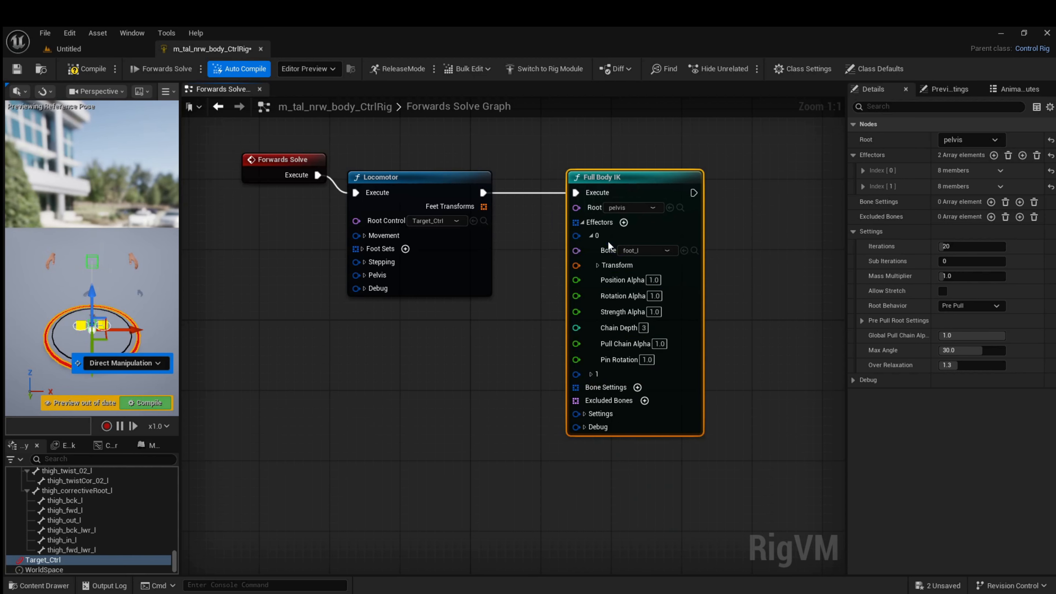
left_click(590, 235)
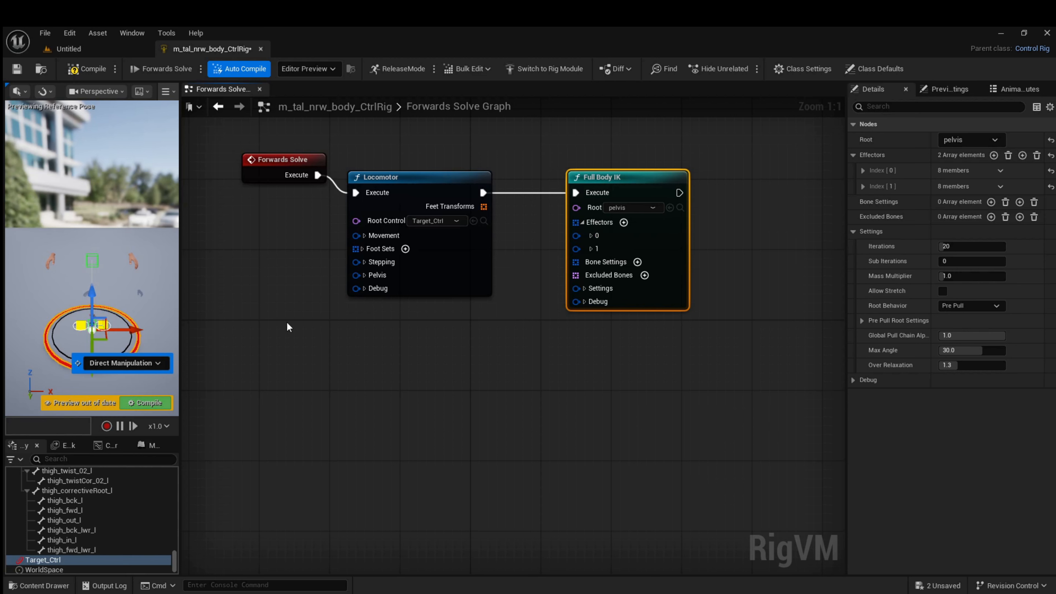
left_click(99, 71)
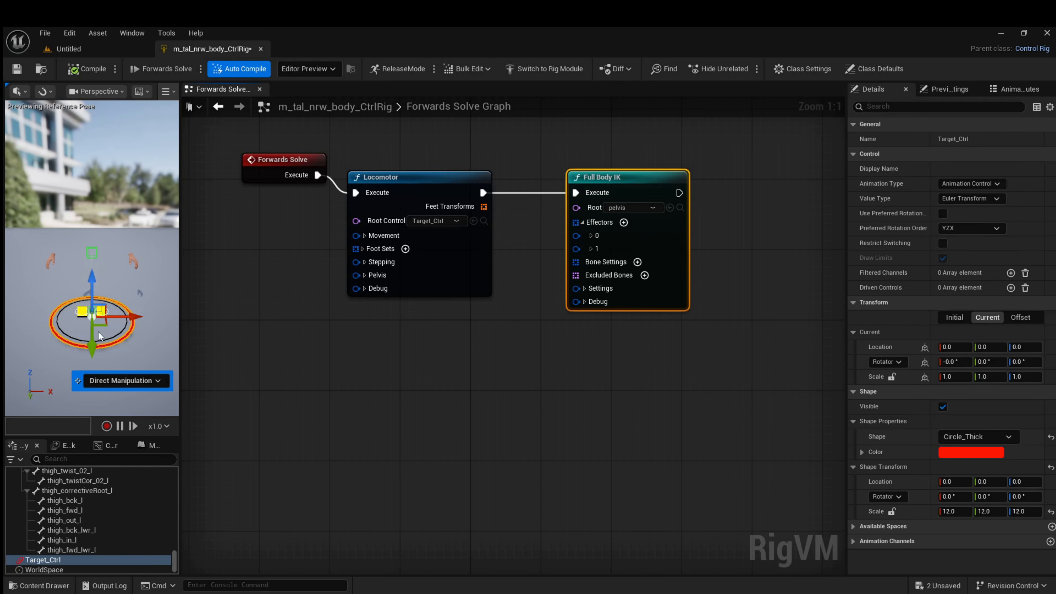
mouse_move(93, 346)
left_mouse_down()
mouse_move(103, 290)
mouse_move(100, 338)
left_mouse_up()
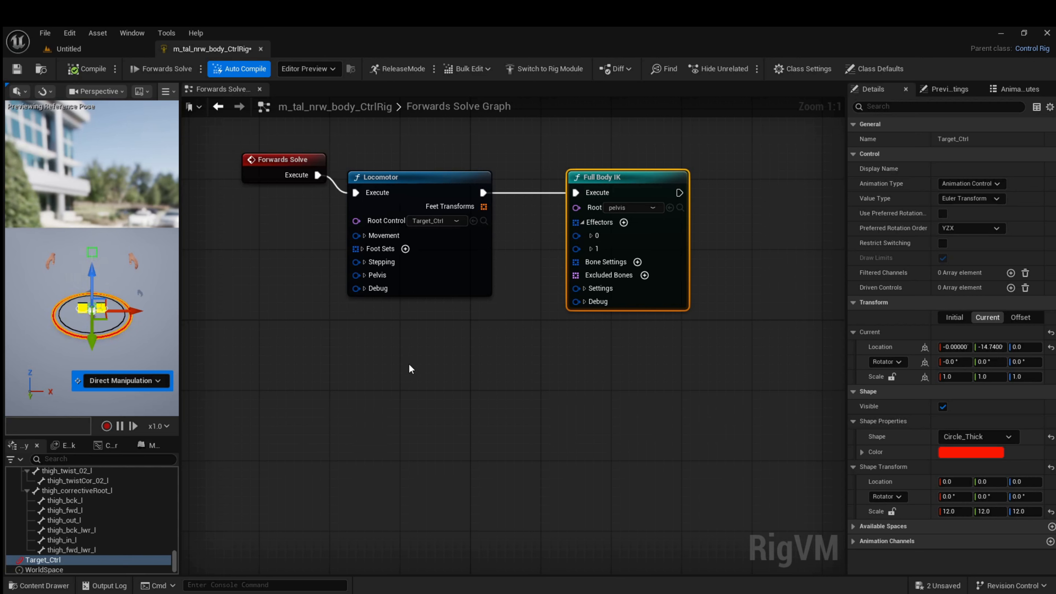
Add an array At node with index 0 from the Locomotor's Feet Transforms and connect its element to the foot_l effector's Transform
left_click(590, 235)
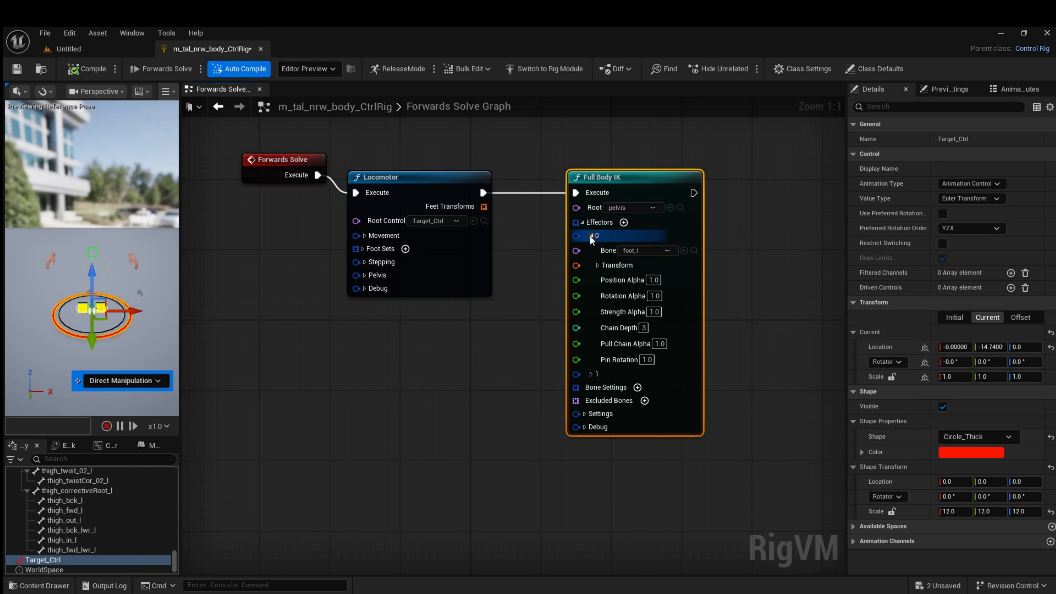
left_click(590, 375)
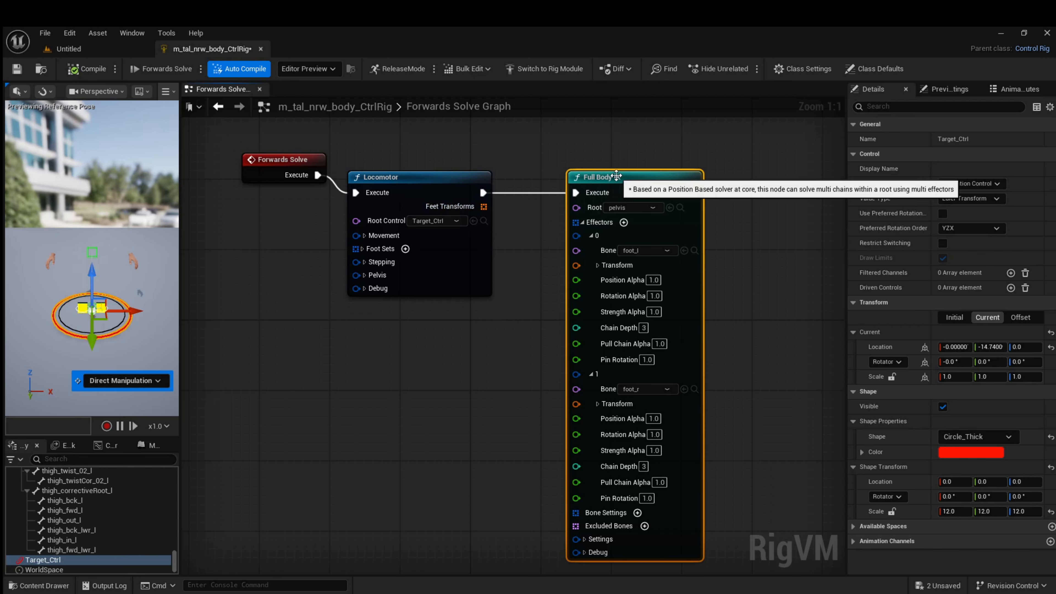
left_click_drag(617, 176, 661, 178)
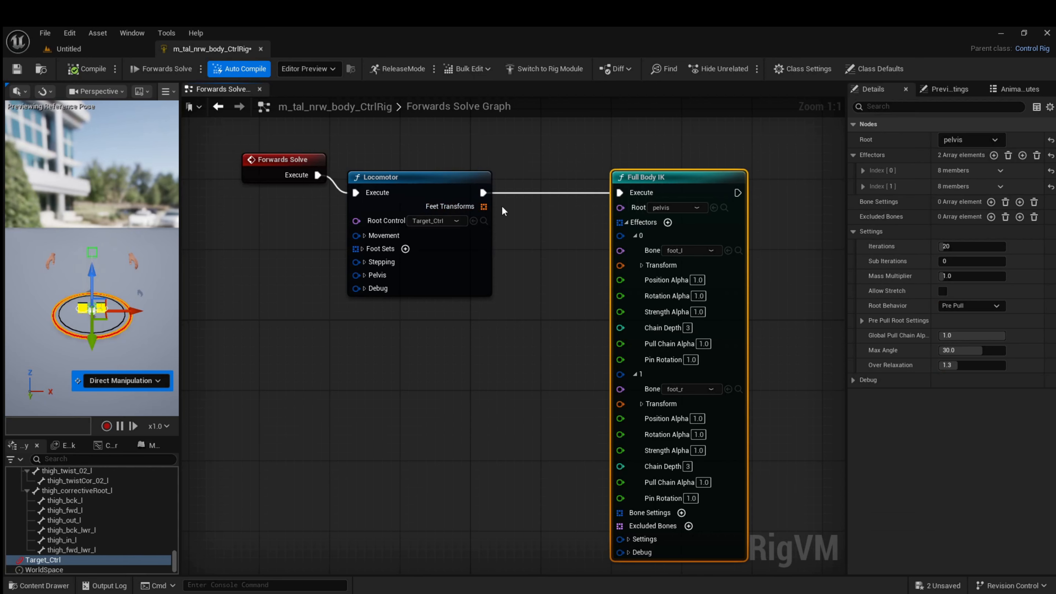
left_click_drag(477, 206, 517, 249)
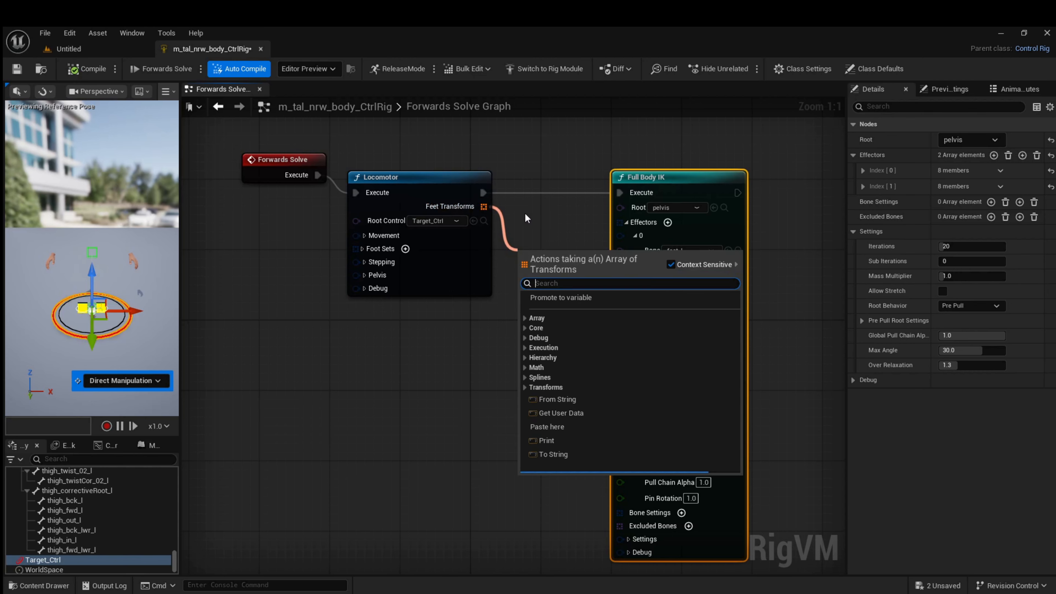
type("at")
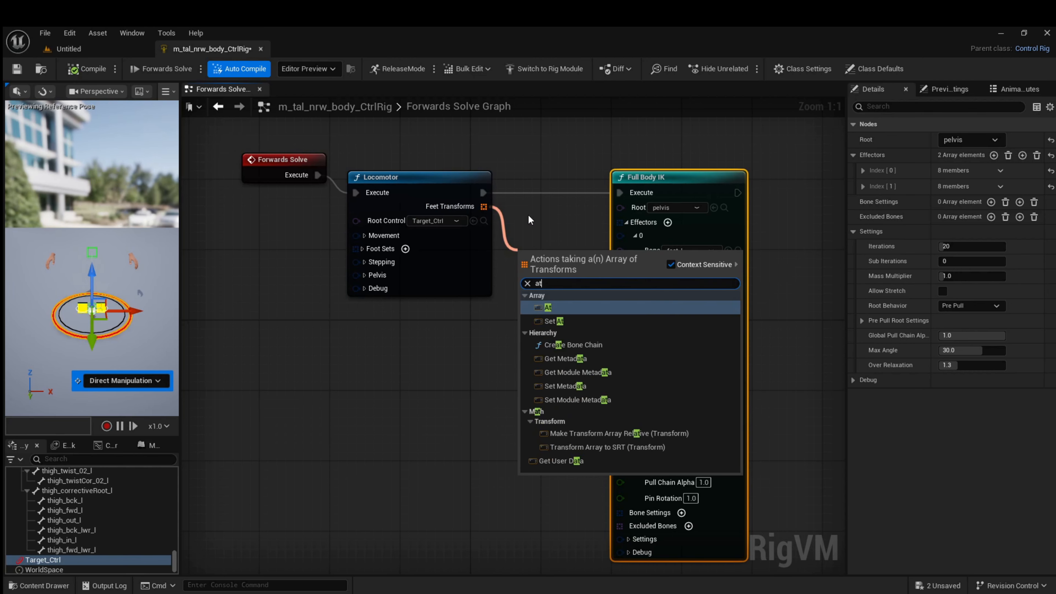
left_click(550, 307)
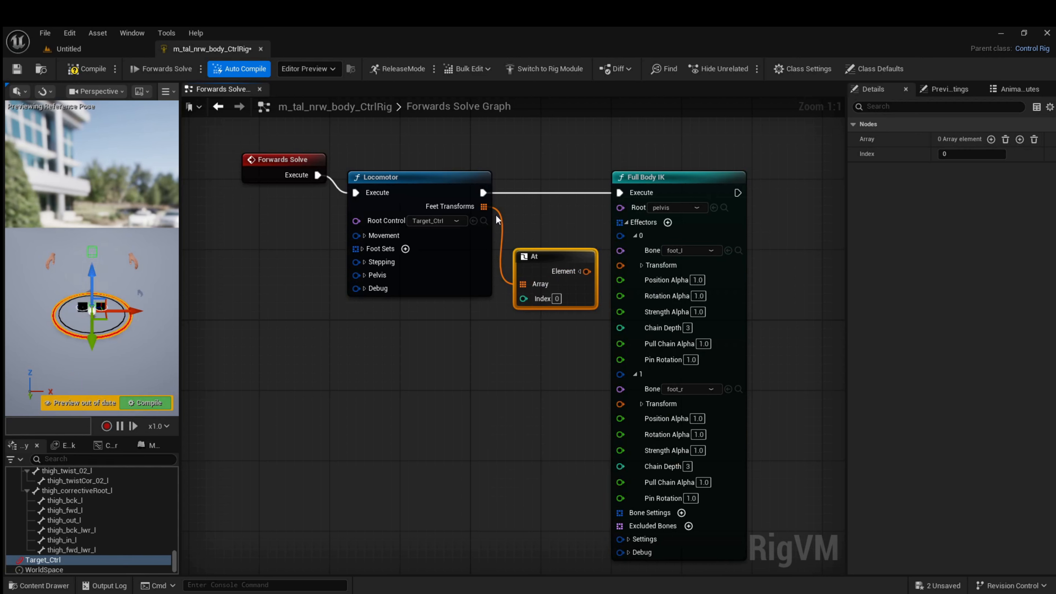
left_click_drag(586, 271, 621, 270)
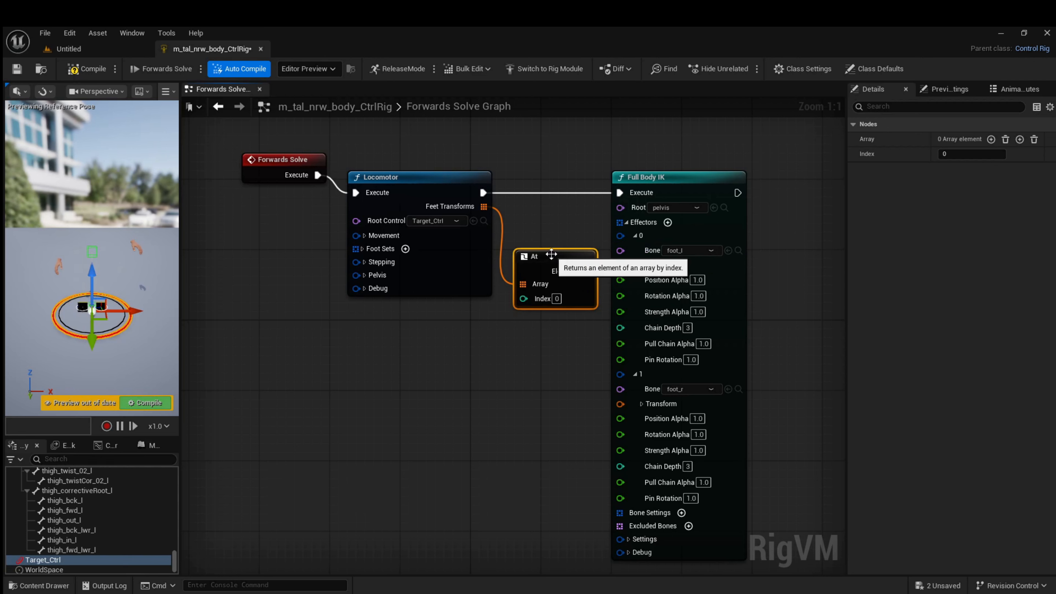
Duplicate the At node with index 1, link it between Feet Transforms and the foot_r effector's Transform, and reposition the Full Body IK node
key("ctrl+d")
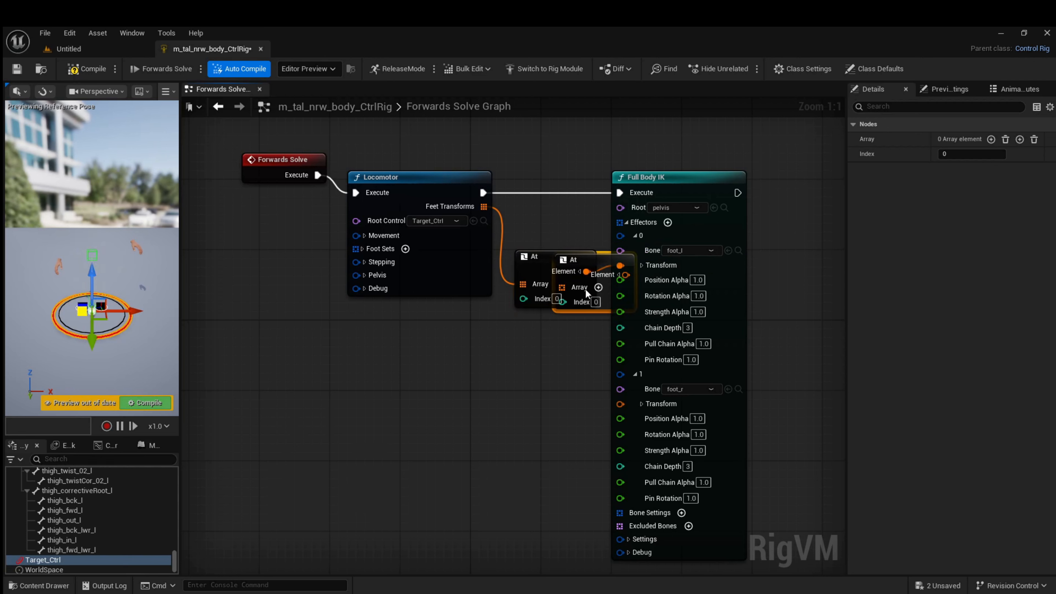
left_click_drag(612, 265, 570, 332)
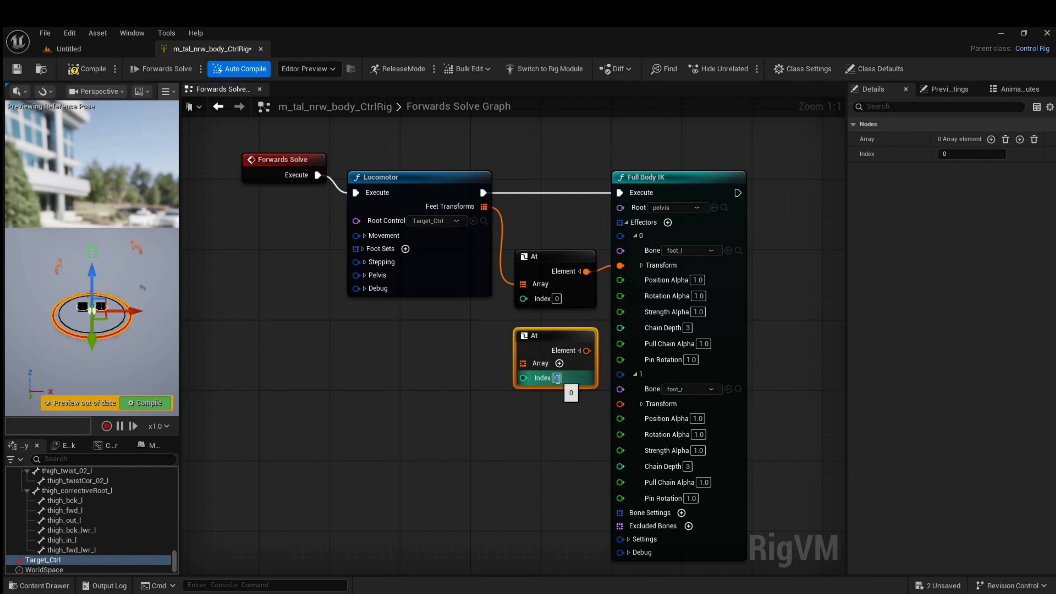
left_click(557, 378)
type("1")
key("Return")
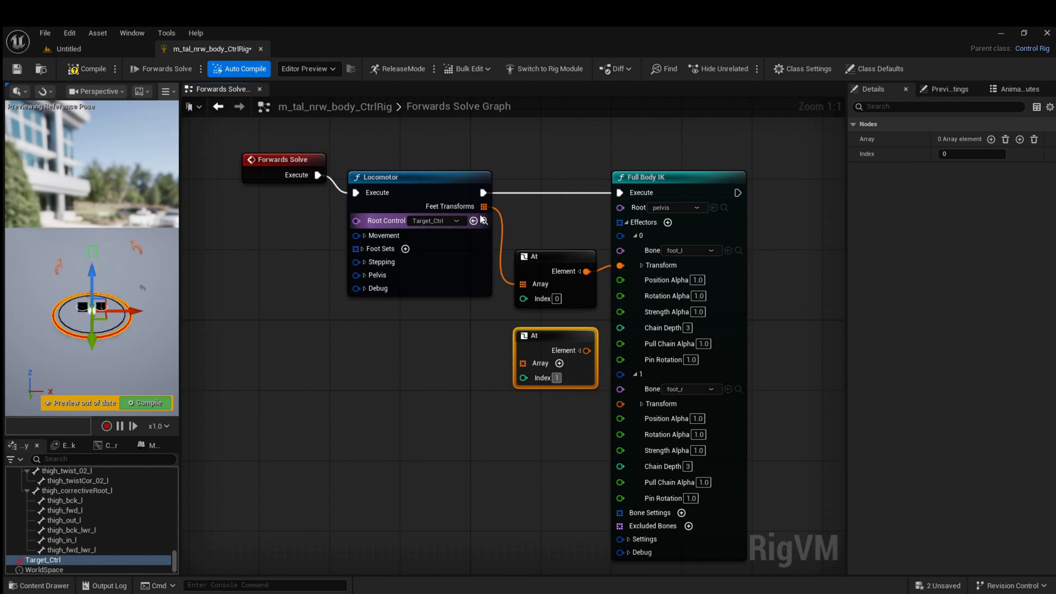
left_click_drag(484, 206, 521, 360)
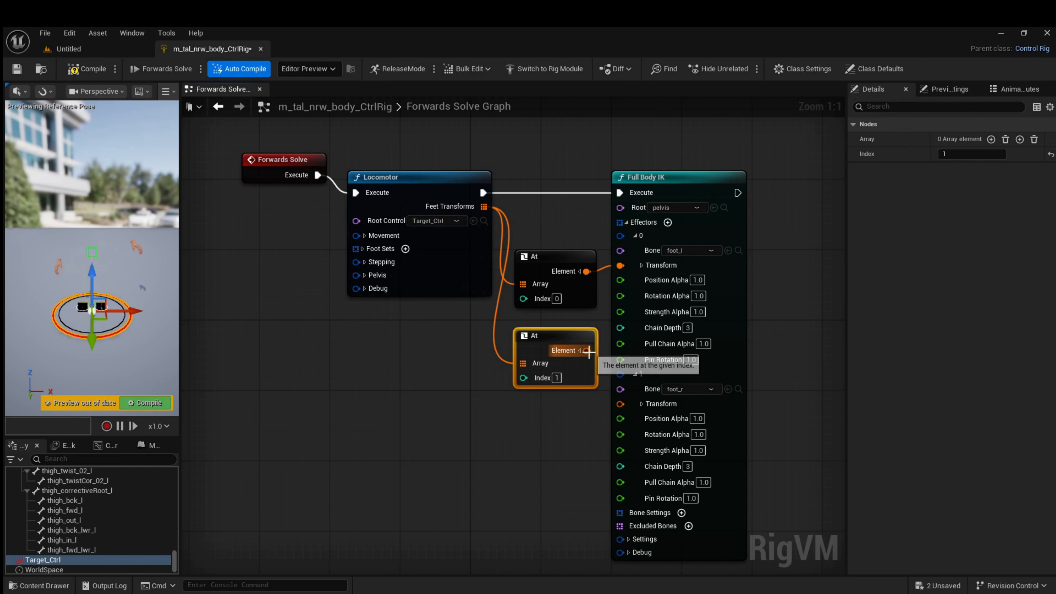
left_click_drag(589, 352, 618, 407)
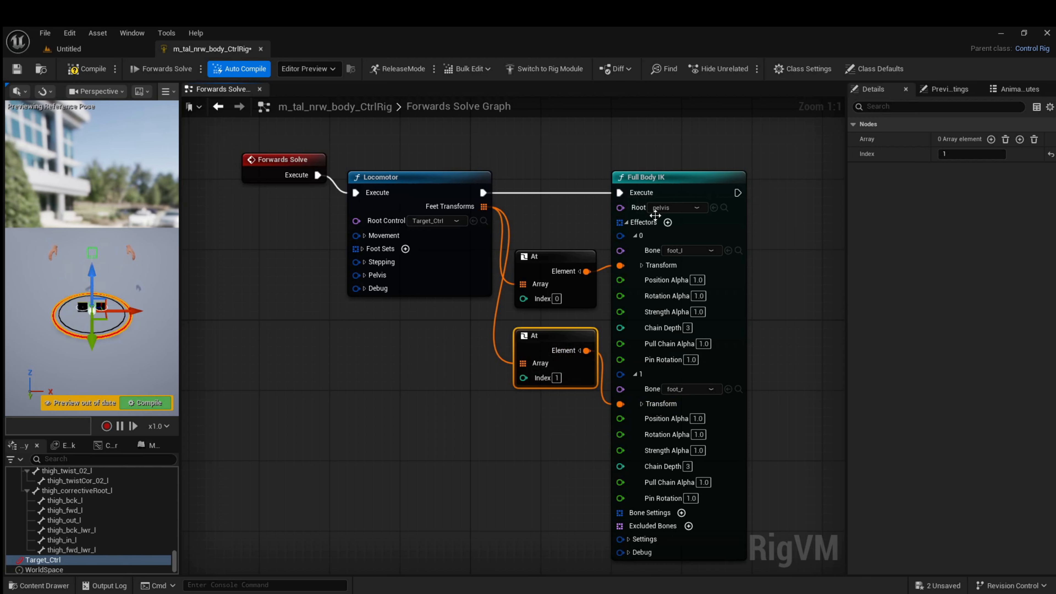
left_click_drag(678, 183, 686, 151)
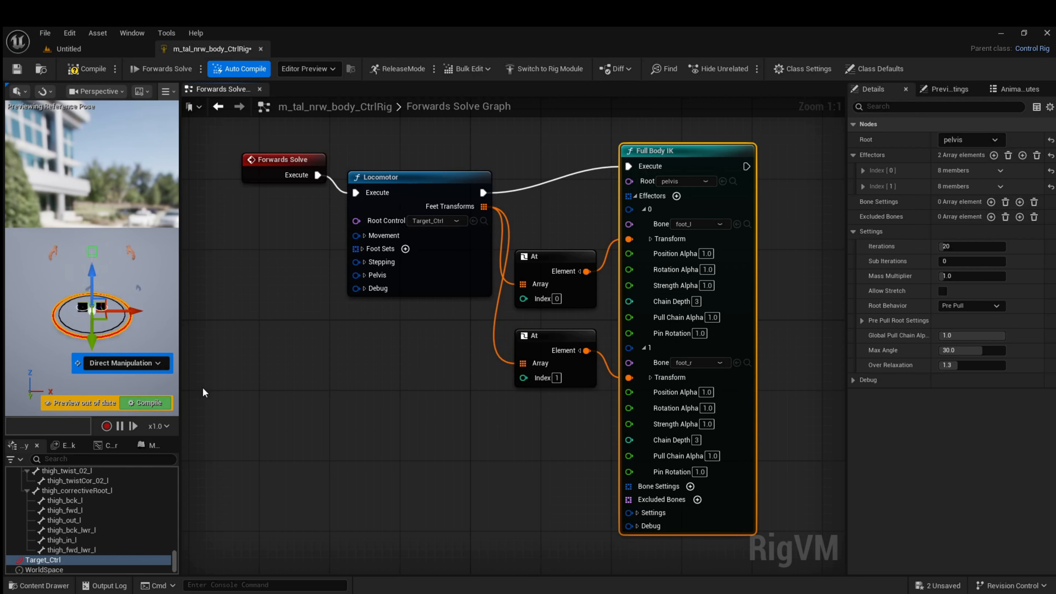
Compile the rig and move Target_Ctrl about 4.6 units along Y in the preview to test the connected feet
left_click(90, 67)
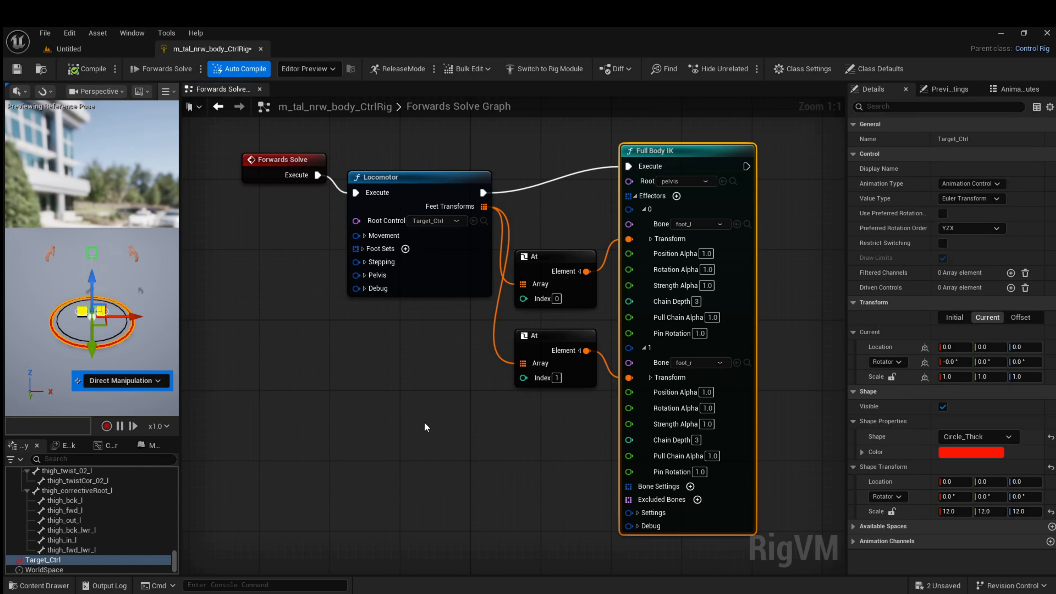
mouse_move(91, 344)
left_mouse_down()
mouse_move(94, 290)
mouse_move(80, 371)
mouse_move(90, 348)
left_mouse_up()
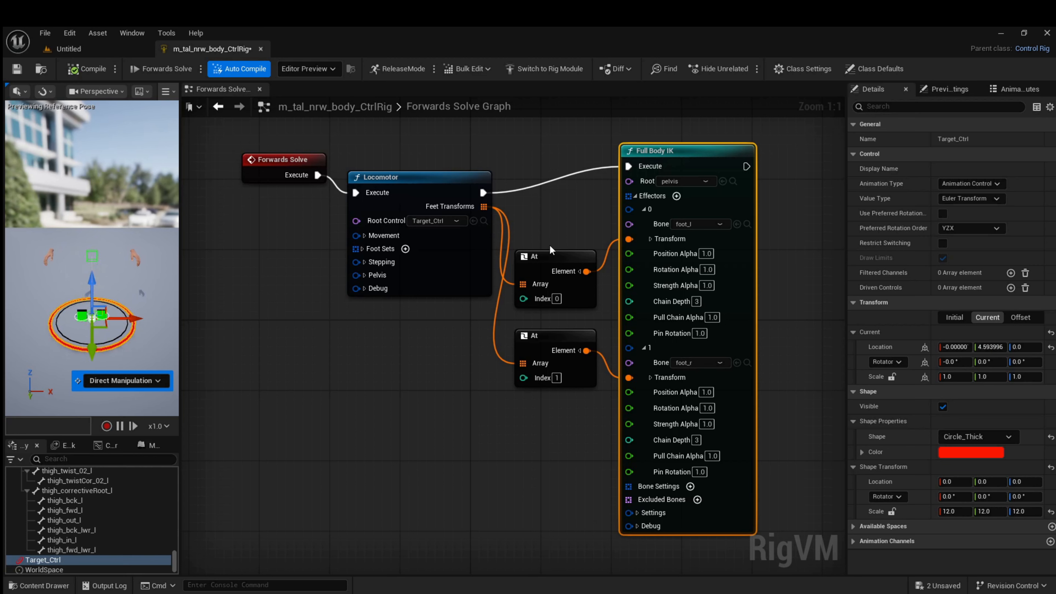
Add a Full Body IK bone setting for calf_l, with preferred angles enabled and the Z angle set to 30
left_click(635, 196)
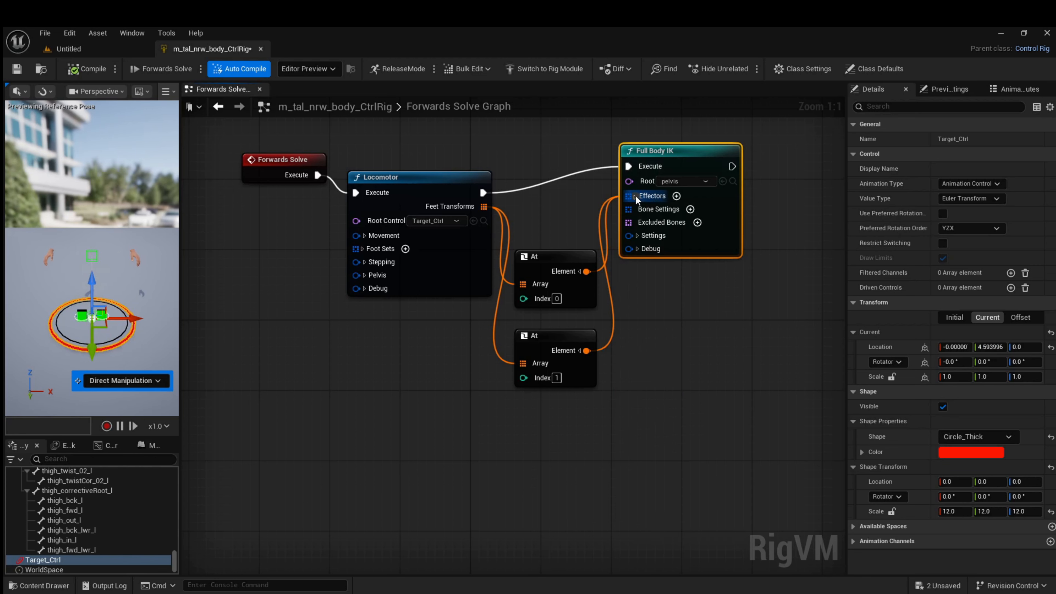
left_click(691, 209)
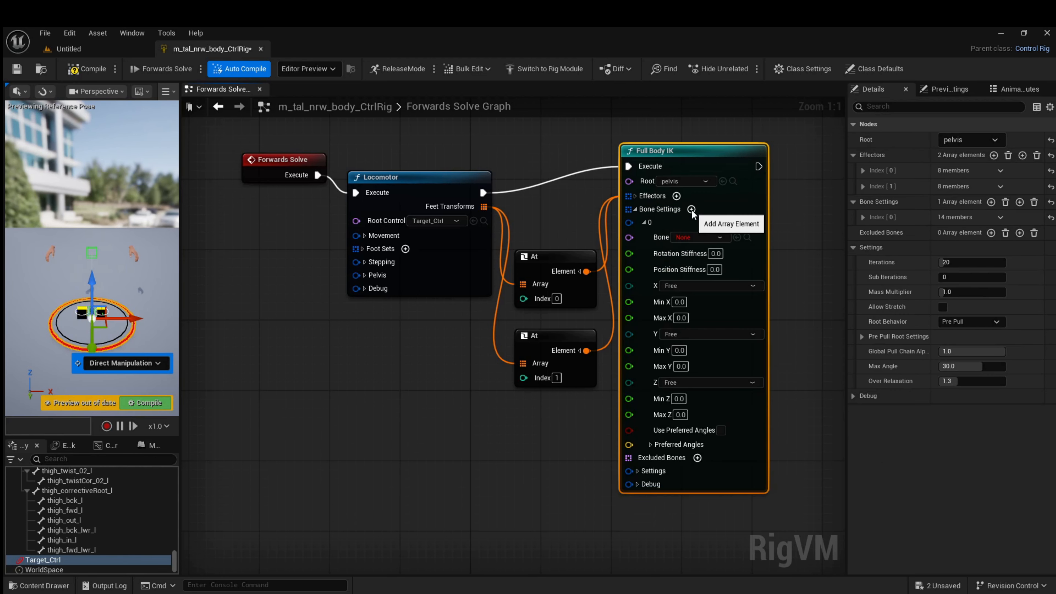
left_click(706, 237)
type("c")
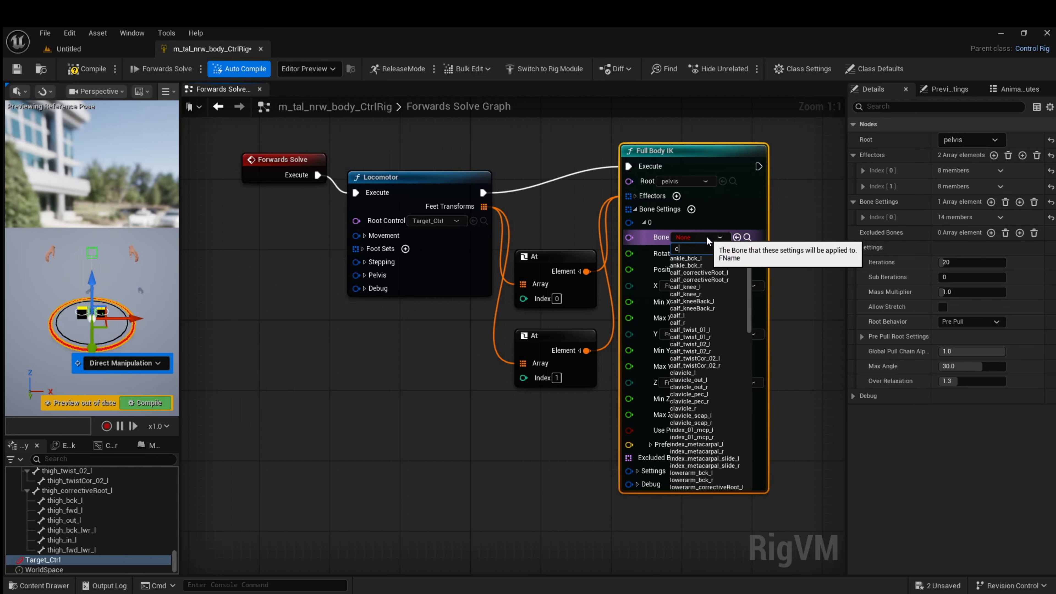
type("al")
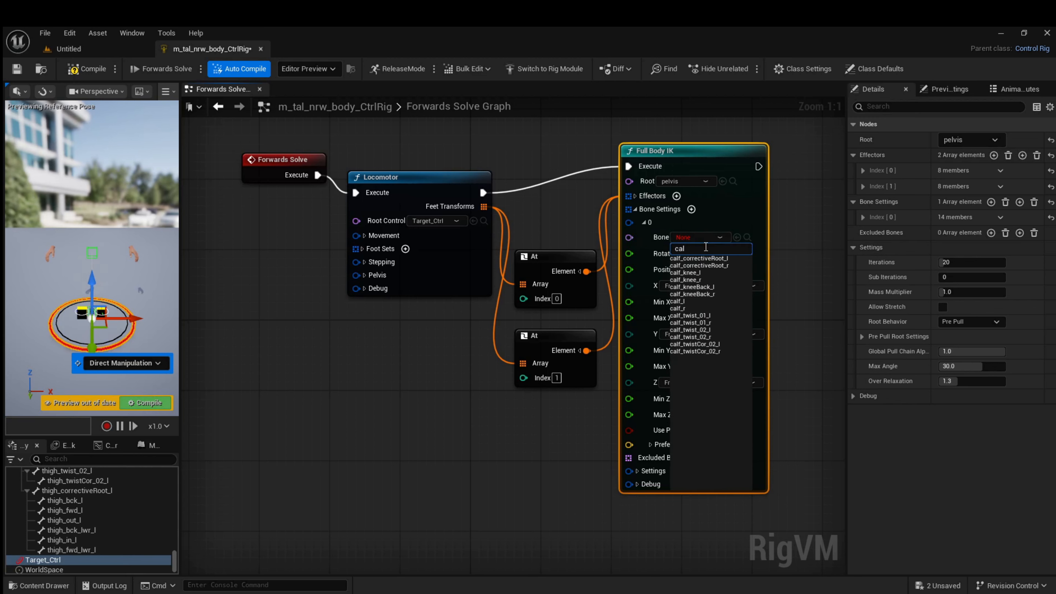
left_click(676, 301)
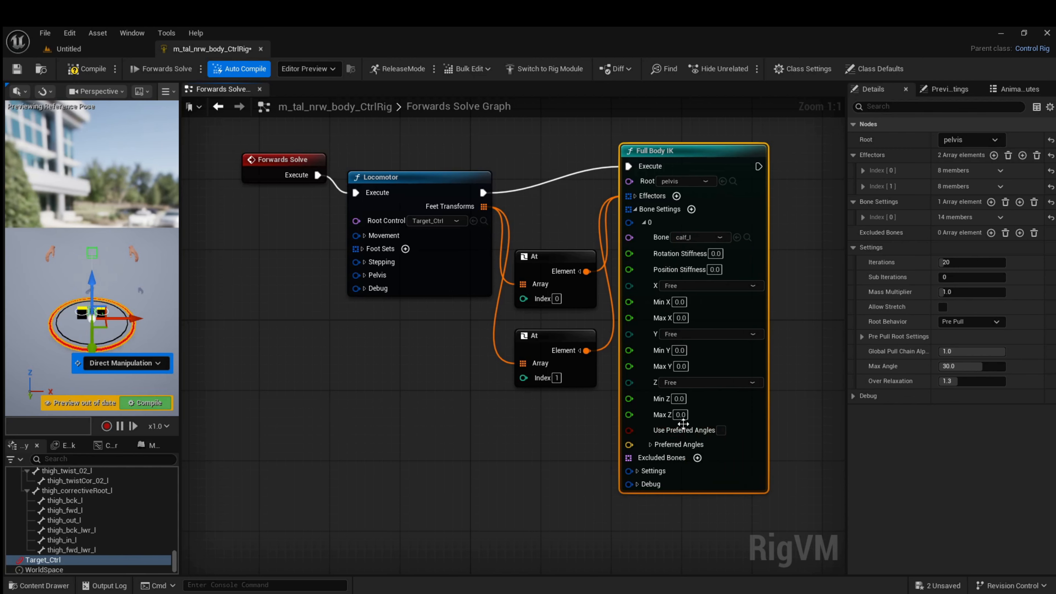
left_click(720, 431)
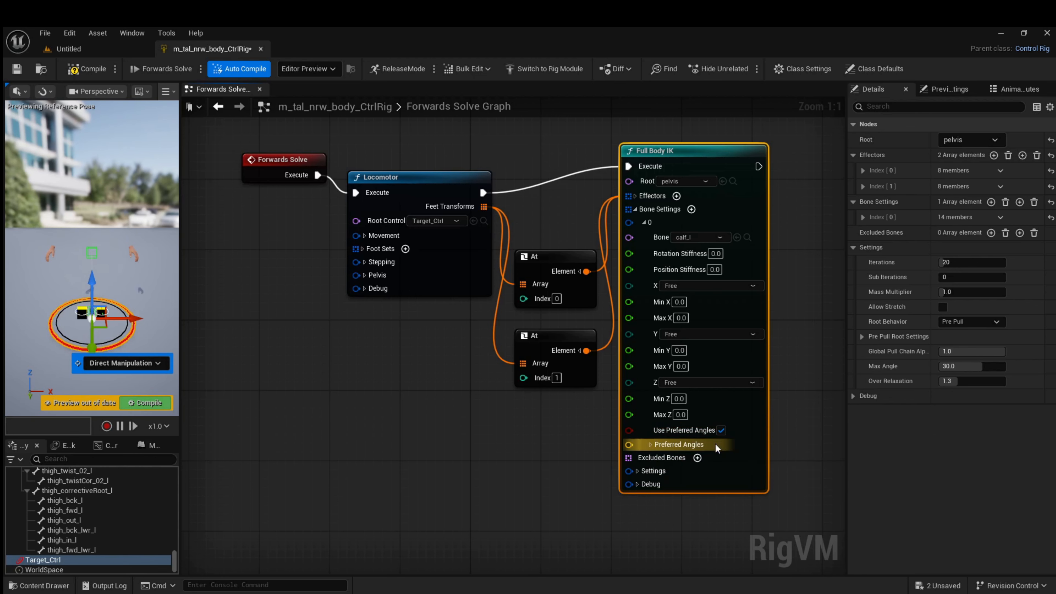
left_click(650, 445)
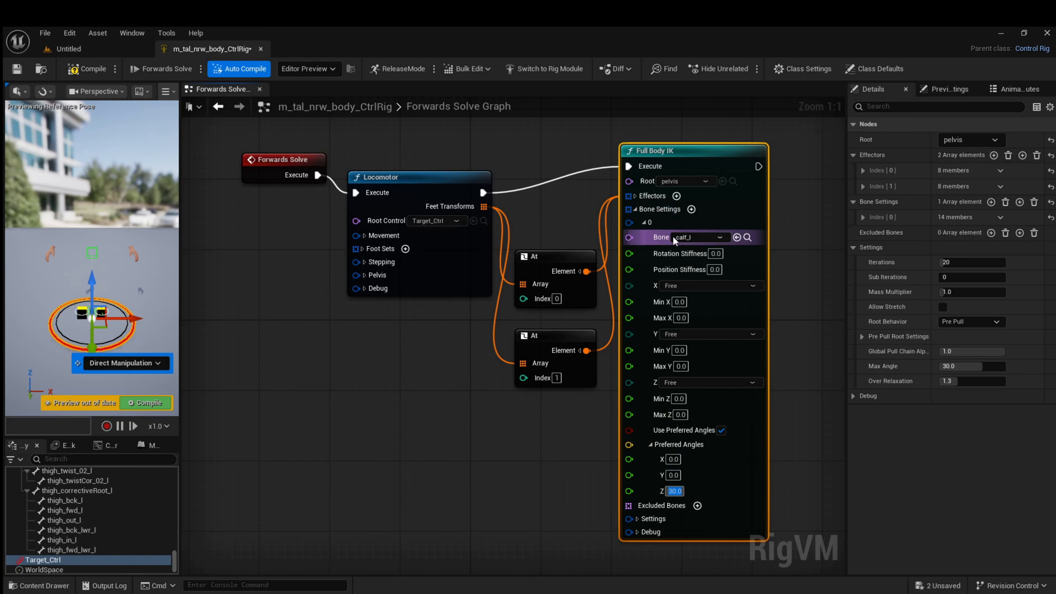
Duplicate the calf_l bone settings element of the Full Body IK node
right_click(666, 225)
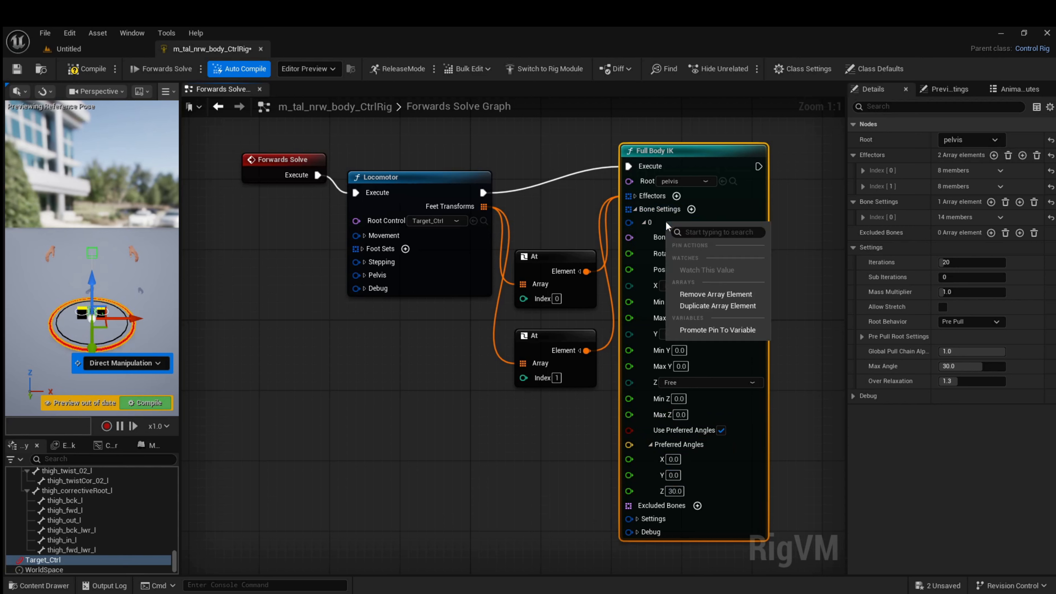
left_click(688, 306)
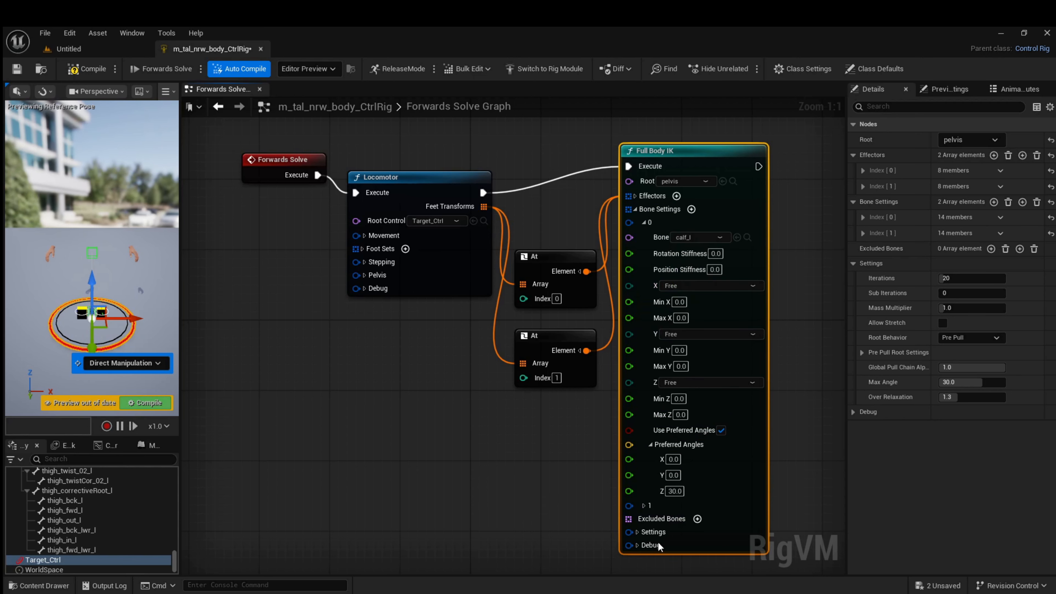
Change the second Full Body IK bone settings element to target the calf_r bone, and collapse both elements
left_click(643, 222)
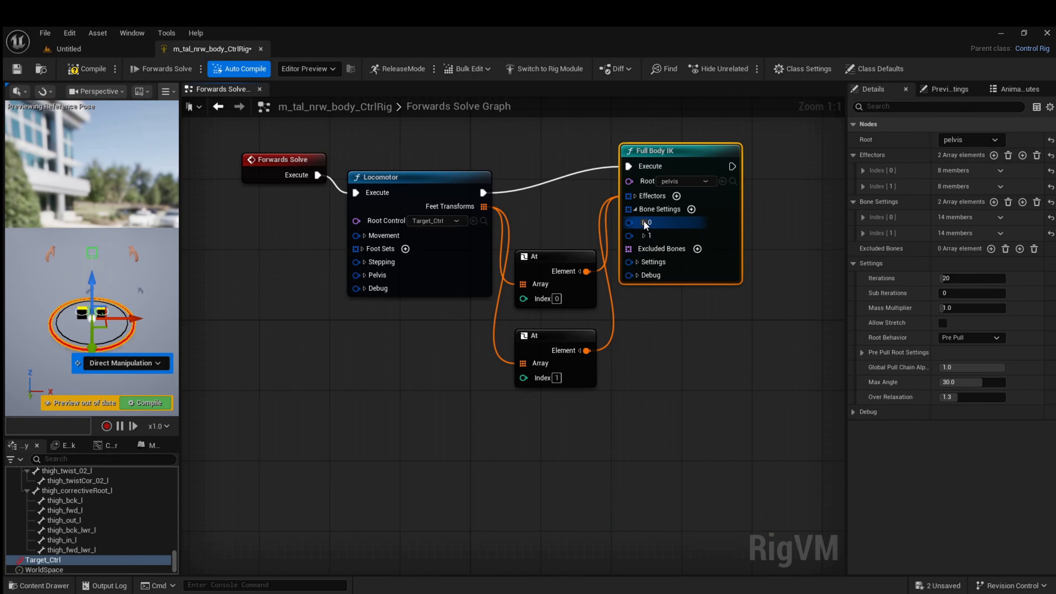
left_click(643, 236)
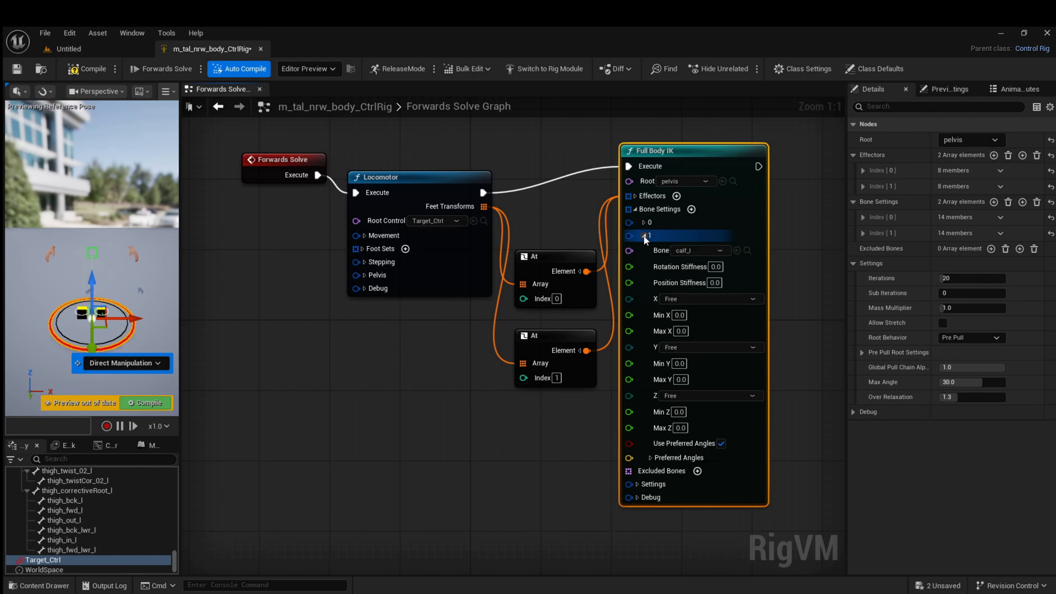
left_click(717, 249)
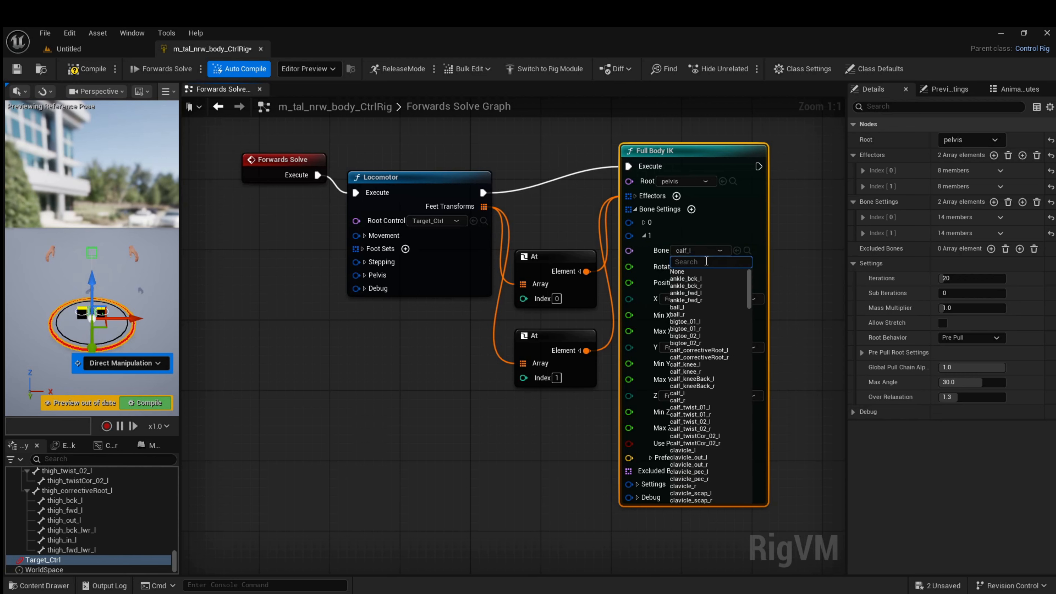
type("cal")
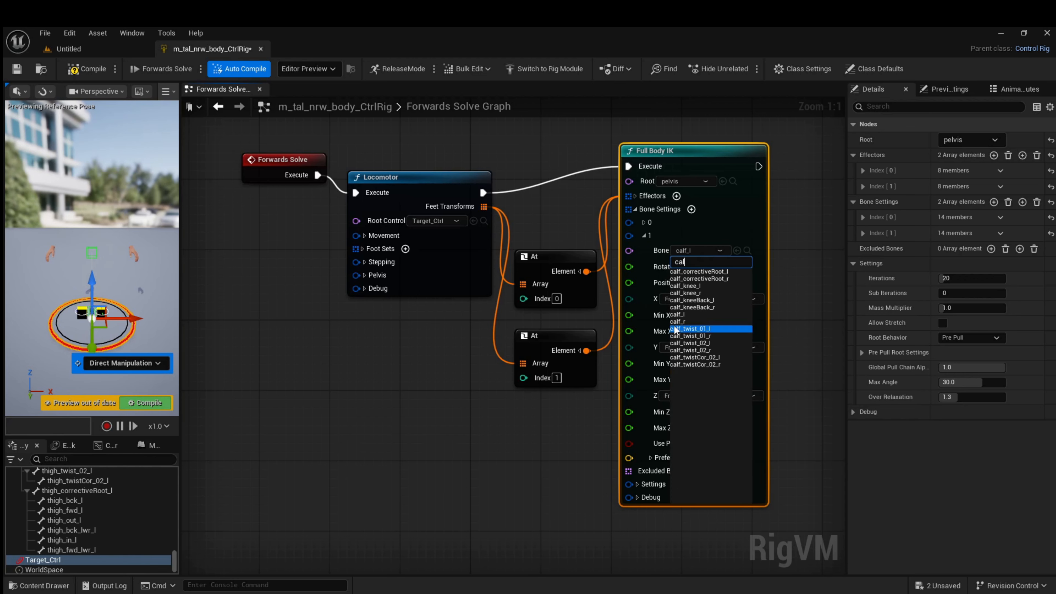
left_click(677, 321)
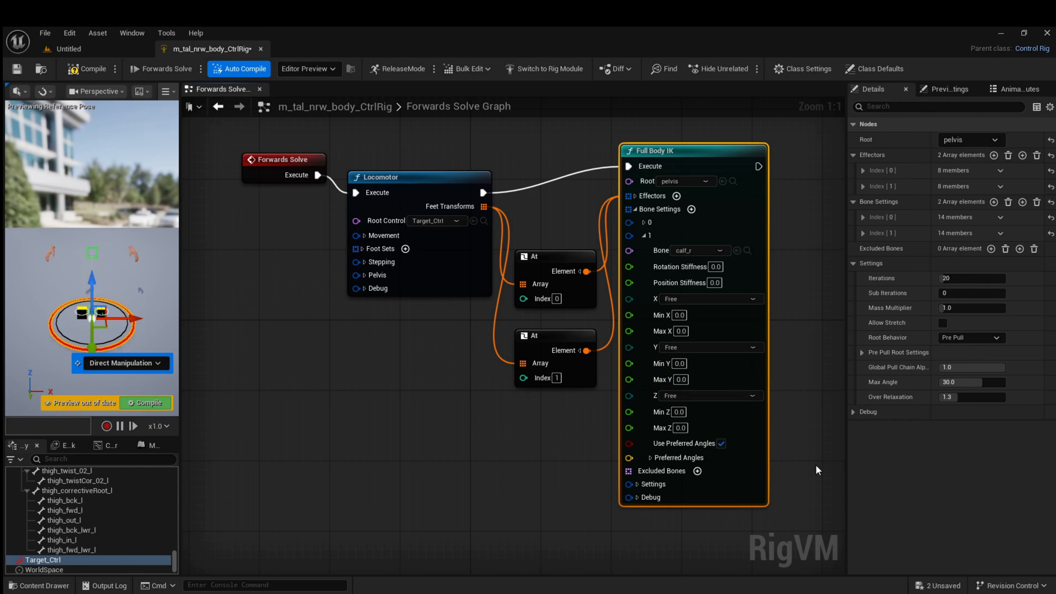
left_click(644, 236)
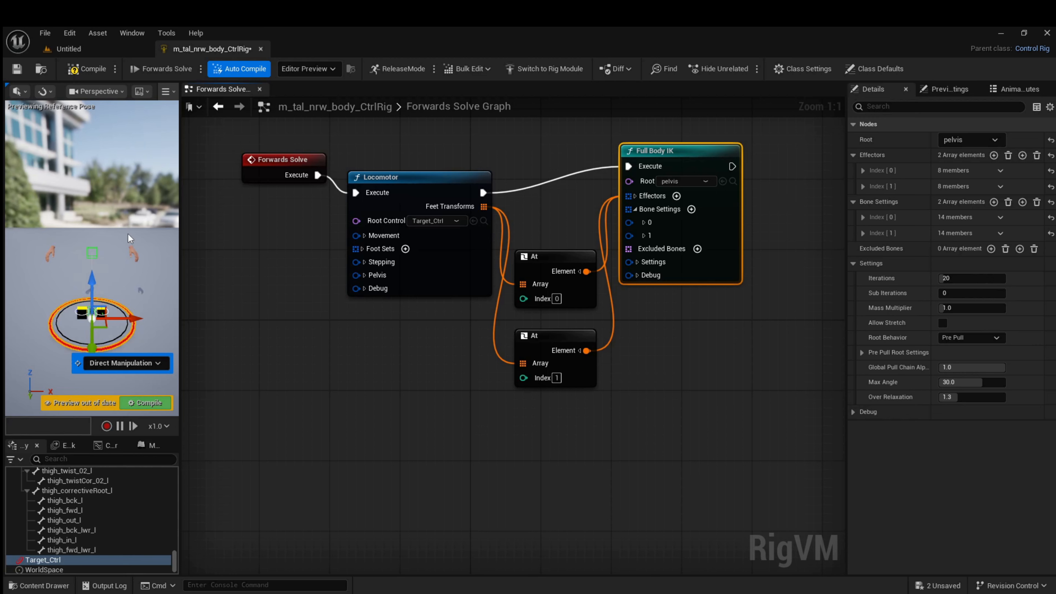
Compile the rig and move Target_Ctrl about 9.6 units along Y in the preview to test the knee settings
left_click(100, 71)
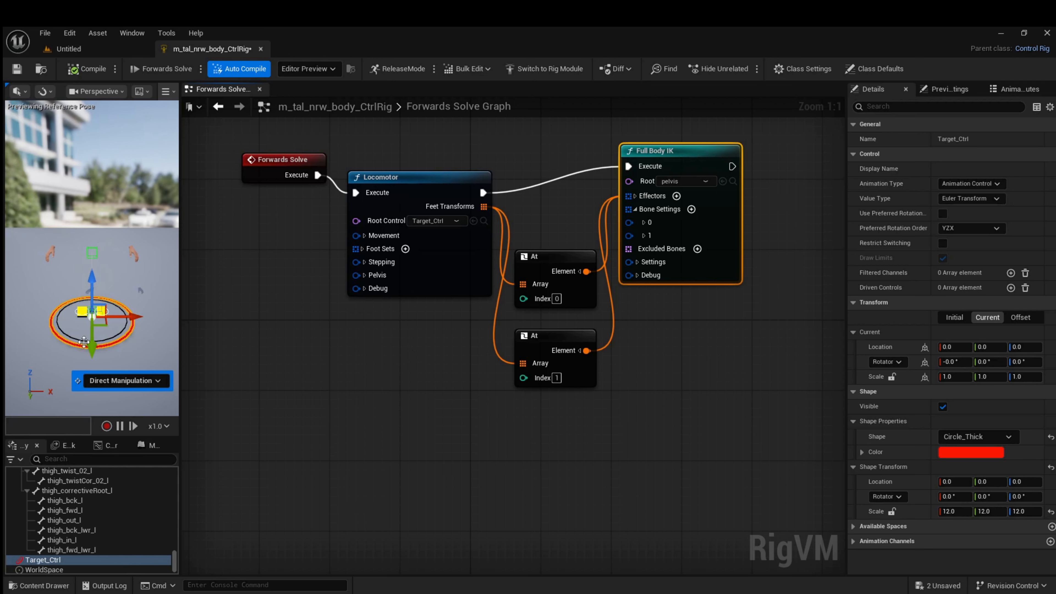
mouse_move(86, 346)
left_mouse_down()
mouse_move(95, 296)
mouse_move(85, 369)
mouse_move(87, 317)
mouse_move(89, 359)
left_mouse_up()
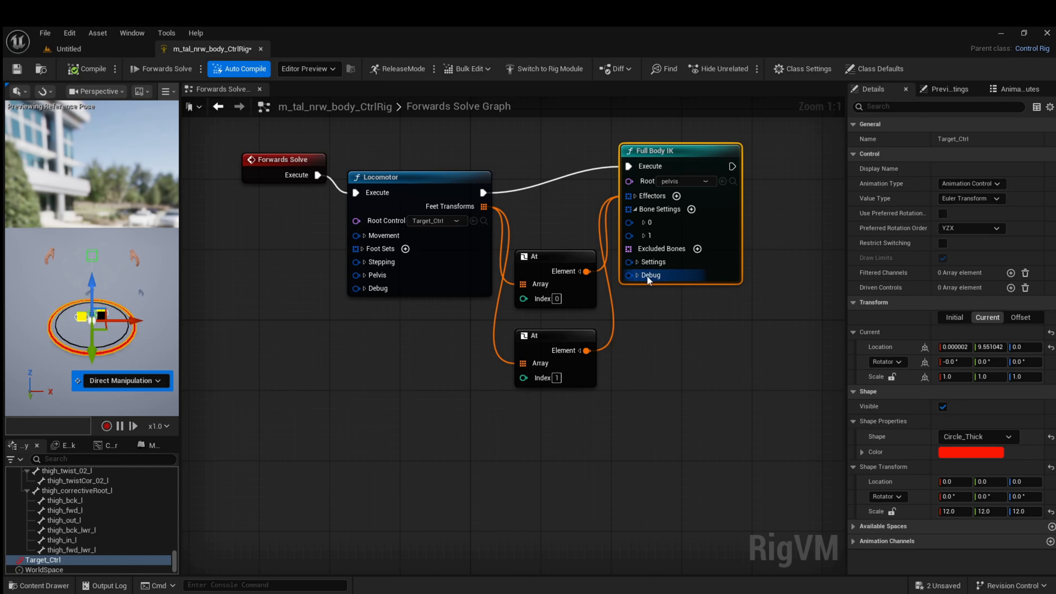
In the Full Body IK settings, set Sub Iterations to 20, Root Behavior to Free and Global Pull Chain Alpha to 0
left_click(637, 261)
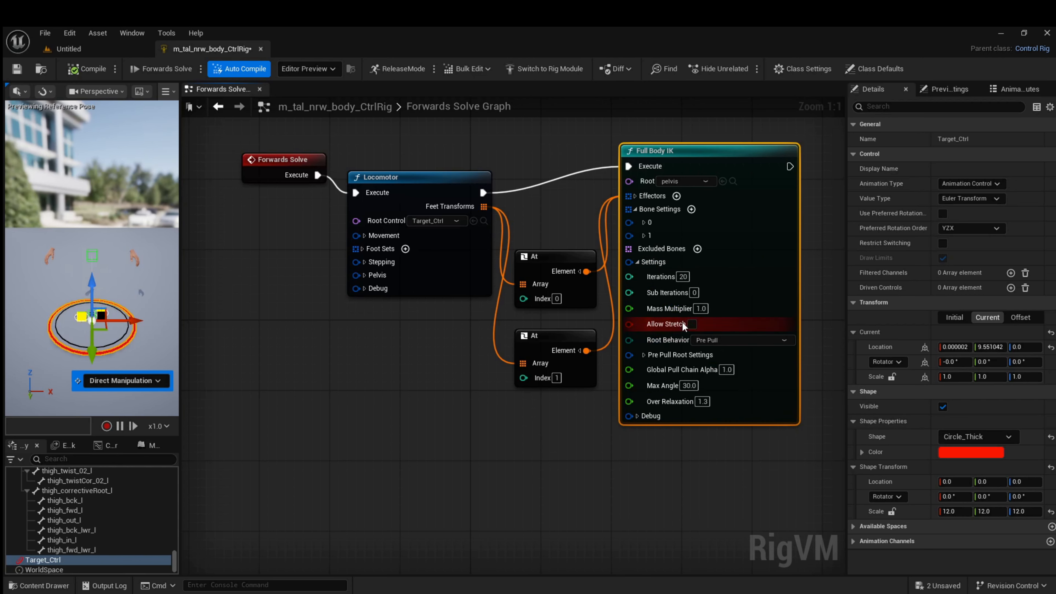
left_click(697, 293)
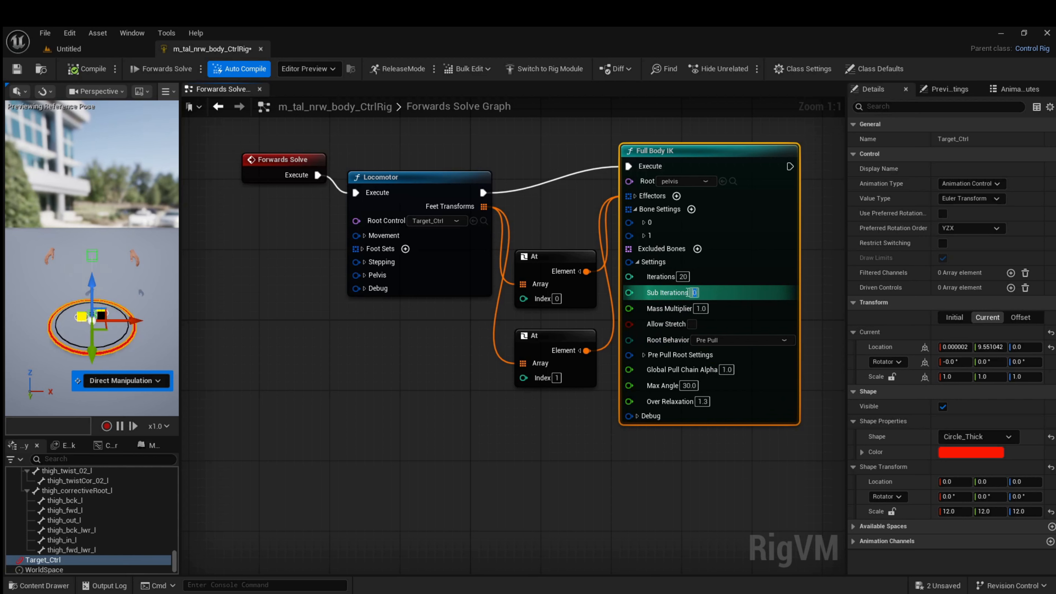
type("20")
key("Return")
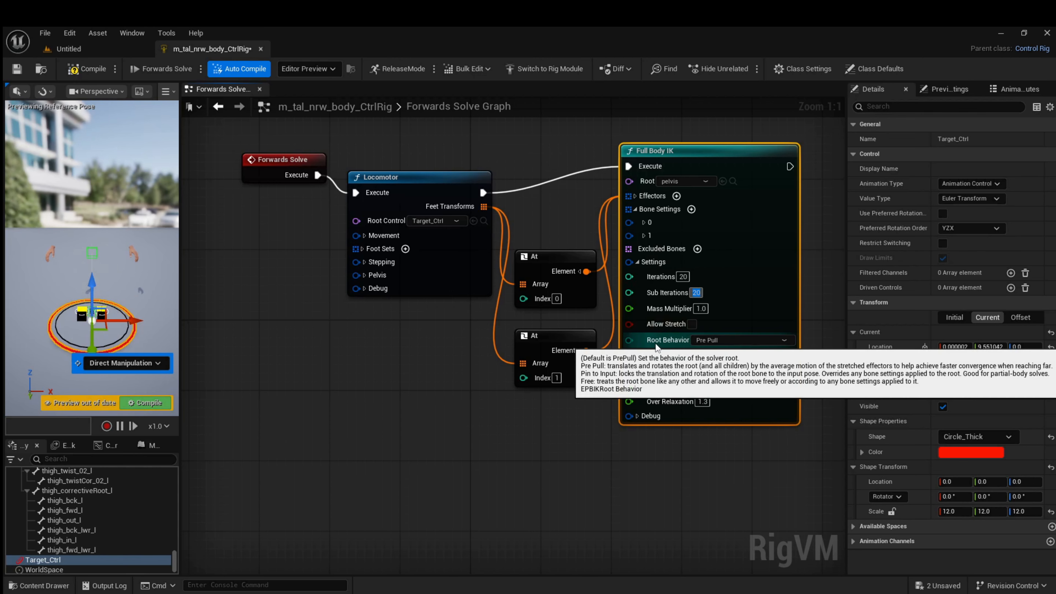
left_click(753, 339)
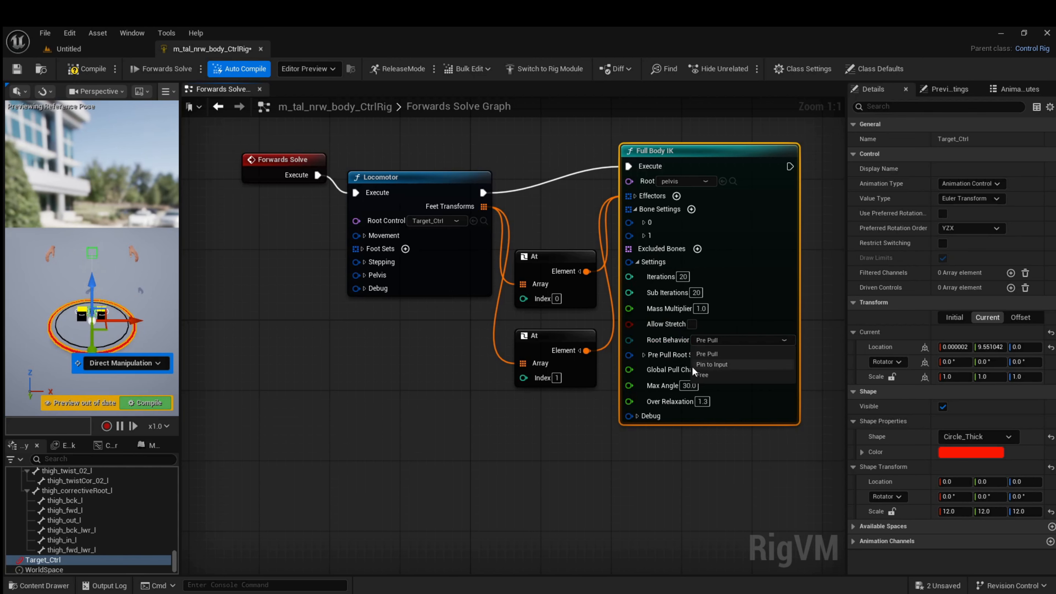
left_click(705, 375)
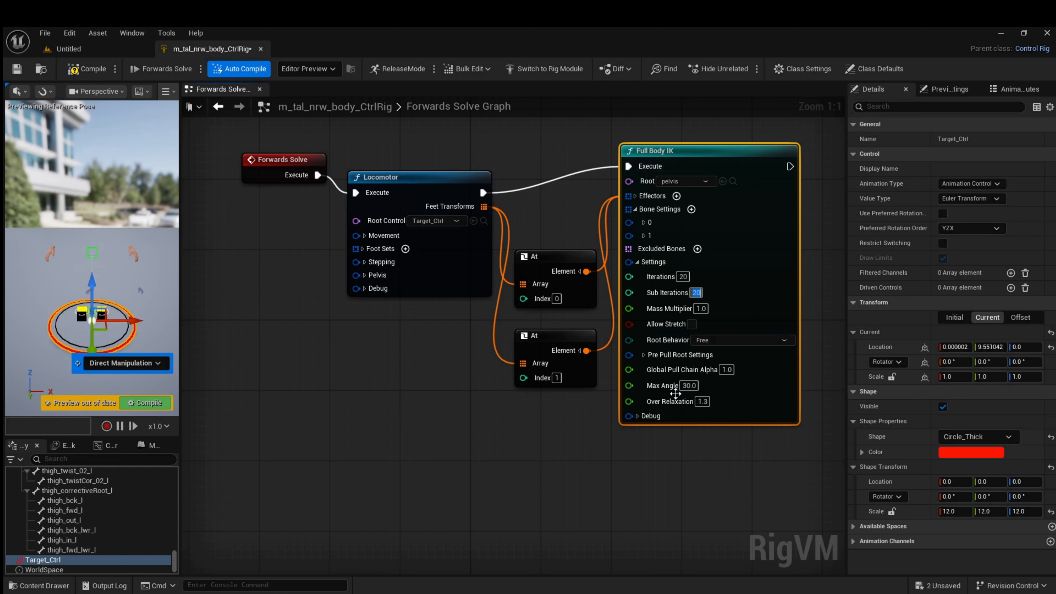
left_click(727, 369)
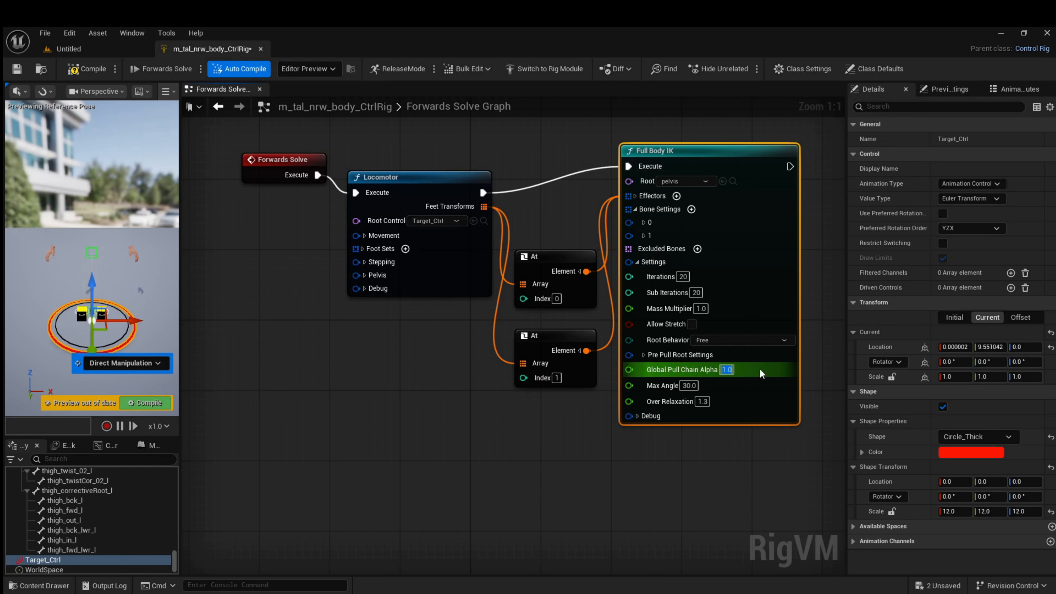
type("0")
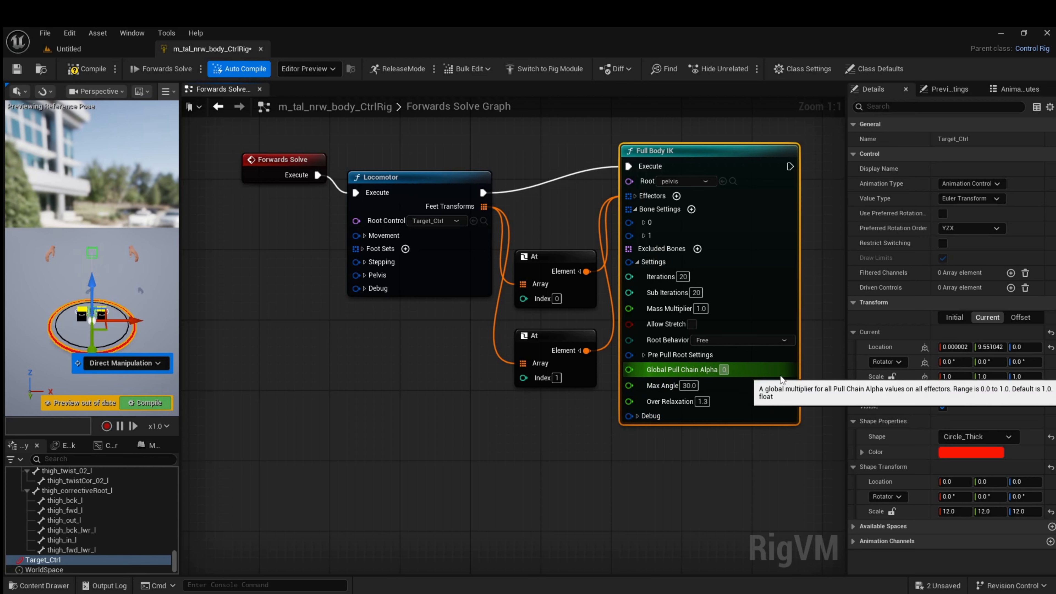
key("Return")
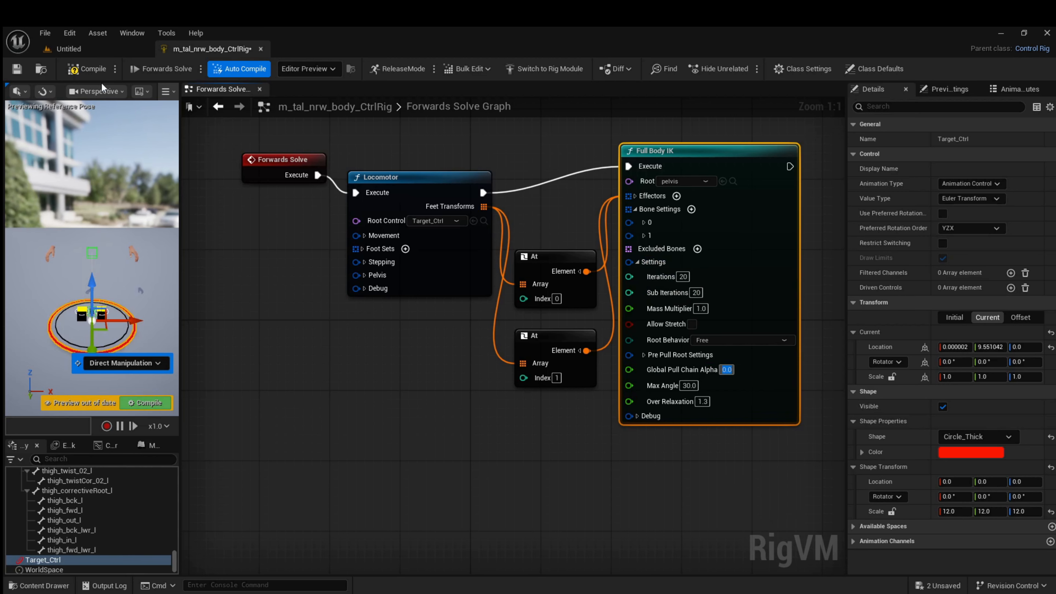
Compile and test the rig by moving Target_Ctrl about 9.7 units along Y, and tidy the Full Body IK node with its settings collapsed
left_click(83, 69)
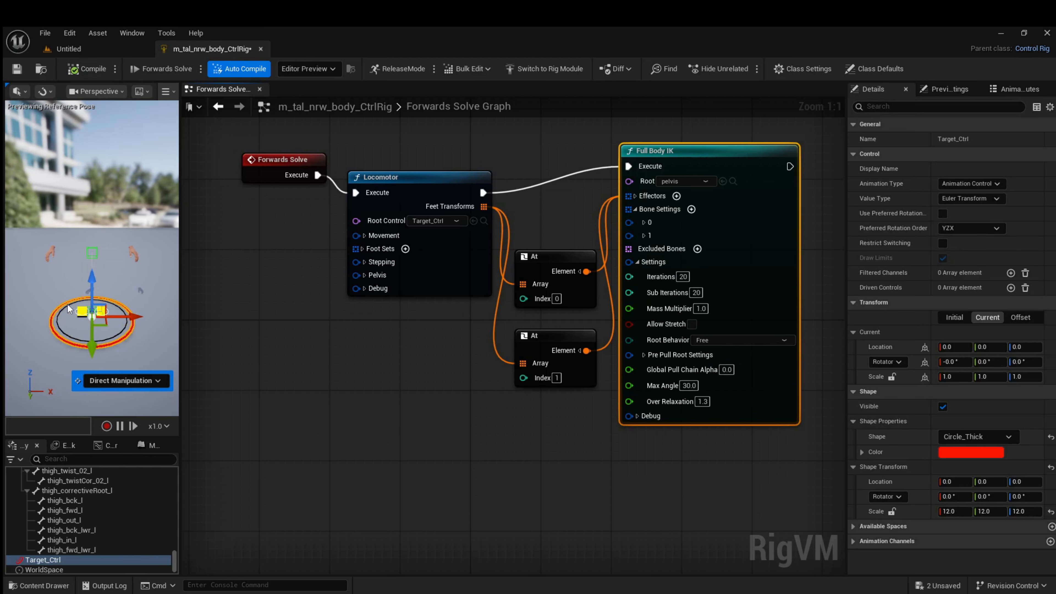
mouse_move(92, 349)
left_mouse_down()
mouse_move(89, 293)
mouse_move(91, 357)
mouse_move(99, 304)
mouse_move(101, 361)
left_mouse_up()
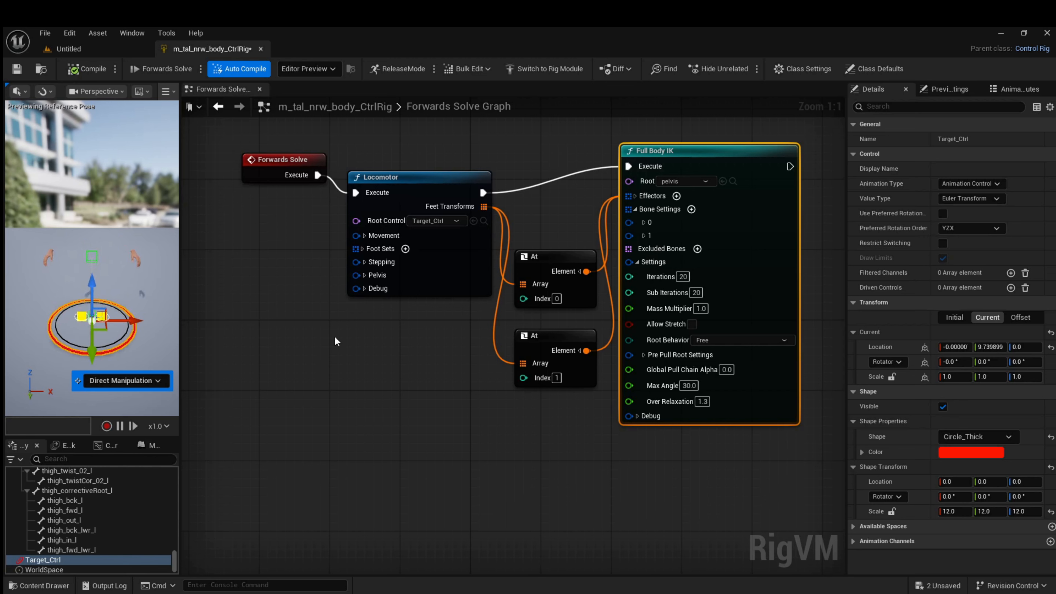
left_click_drag(718, 150, 727, 150)
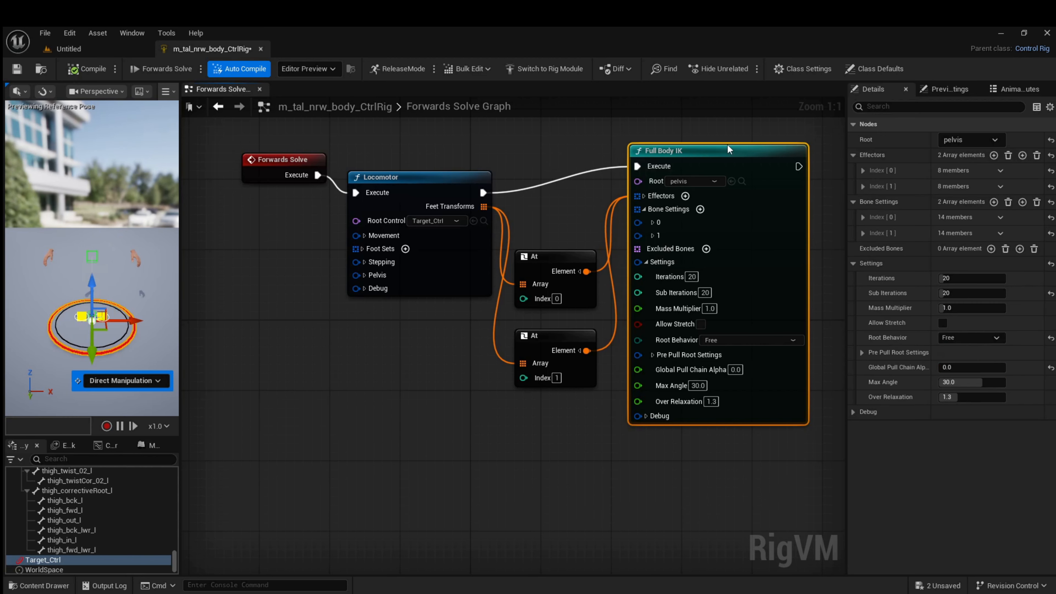
left_click(646, 262)
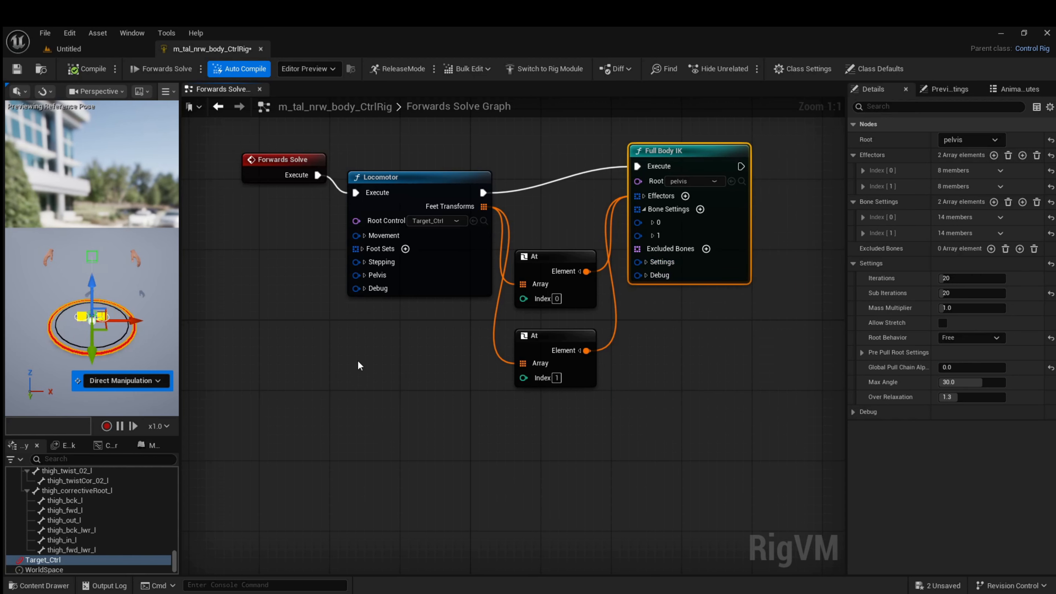
In the Locomotor's Movement settings, set Speed Max to 100 and Phase Speed Max to 2
left_click(365, 236)
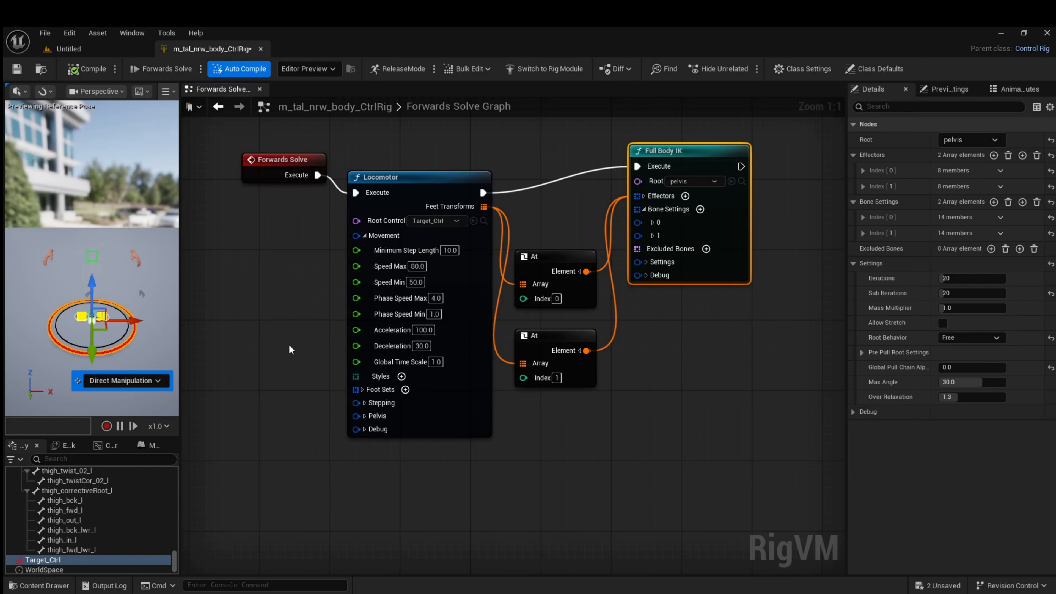
left_click(414, 265)
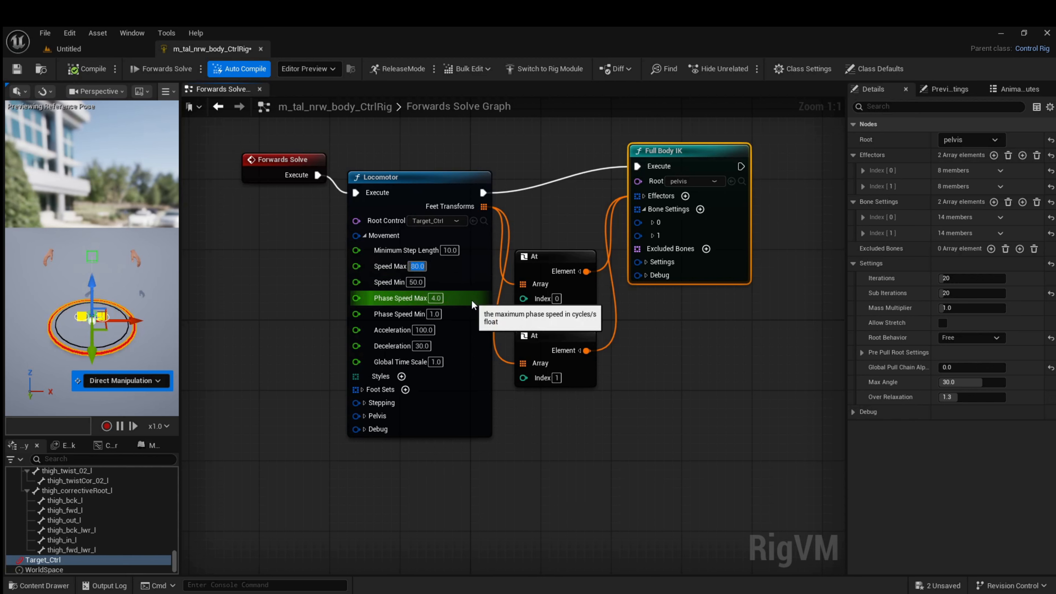
type("100")
key("Return")
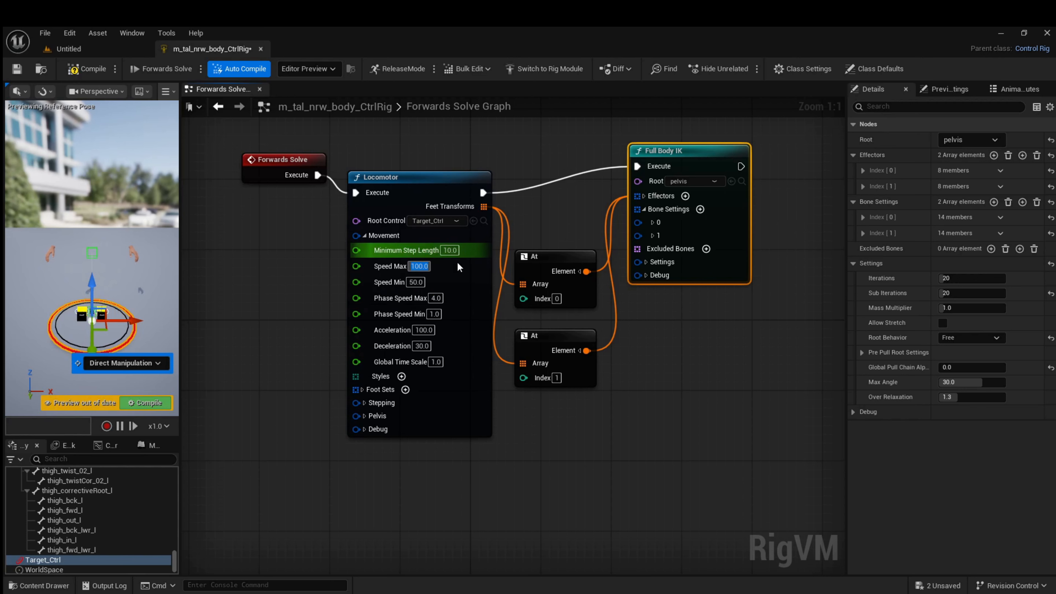
left_click(433, 298)
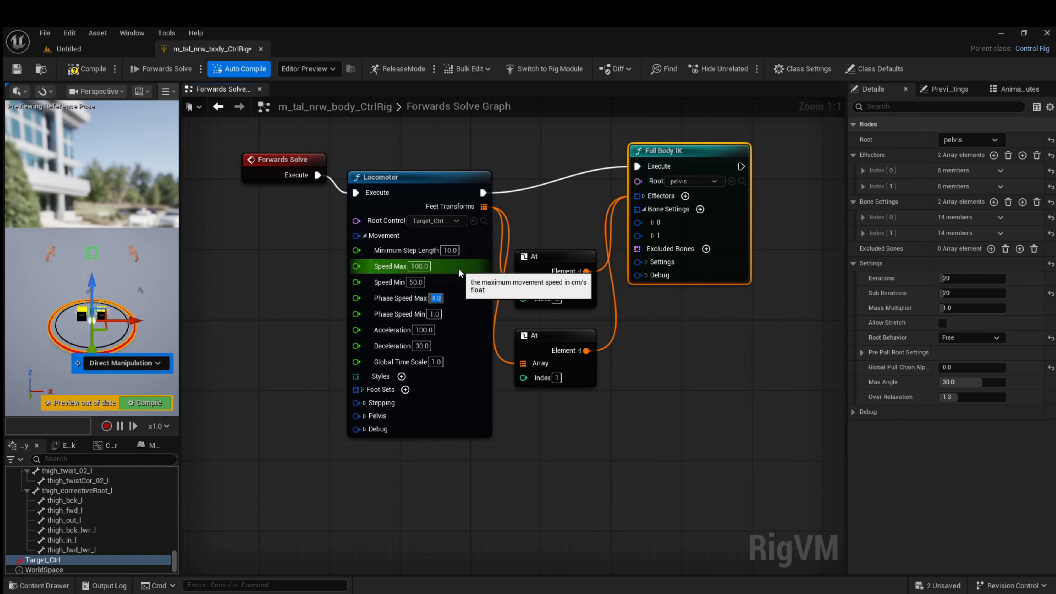
key("Return")
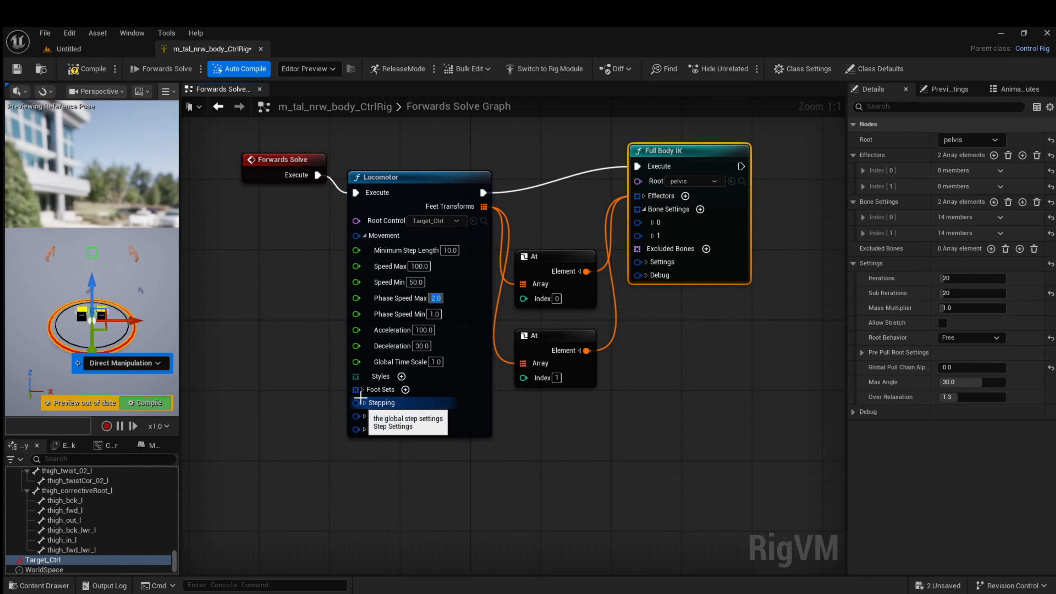
left_click(364, 235)
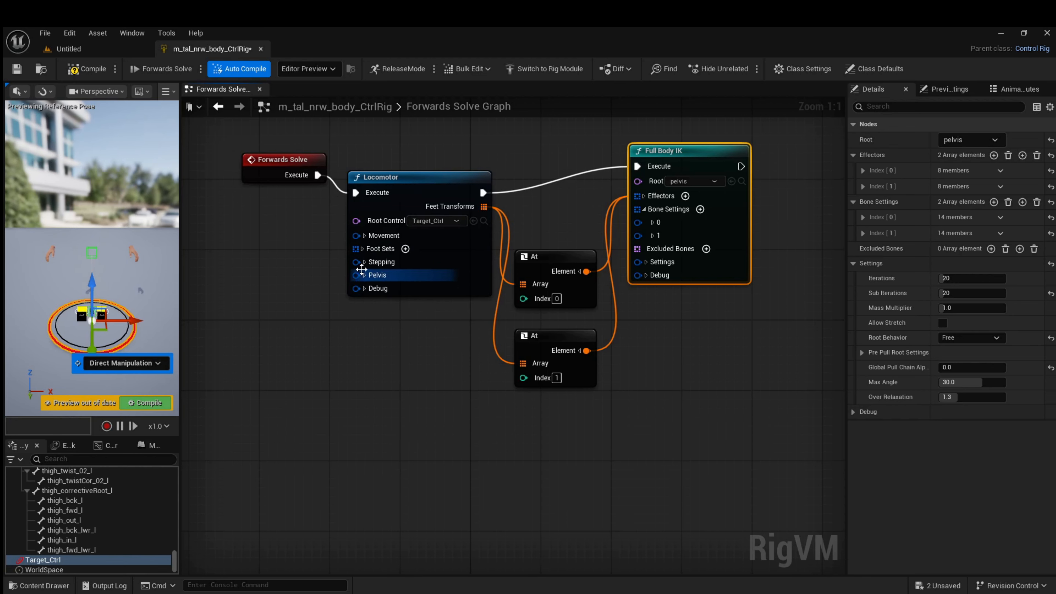
Set the Step Height in the Locomotor's Stepping settings to 25
left_click(363, 262)
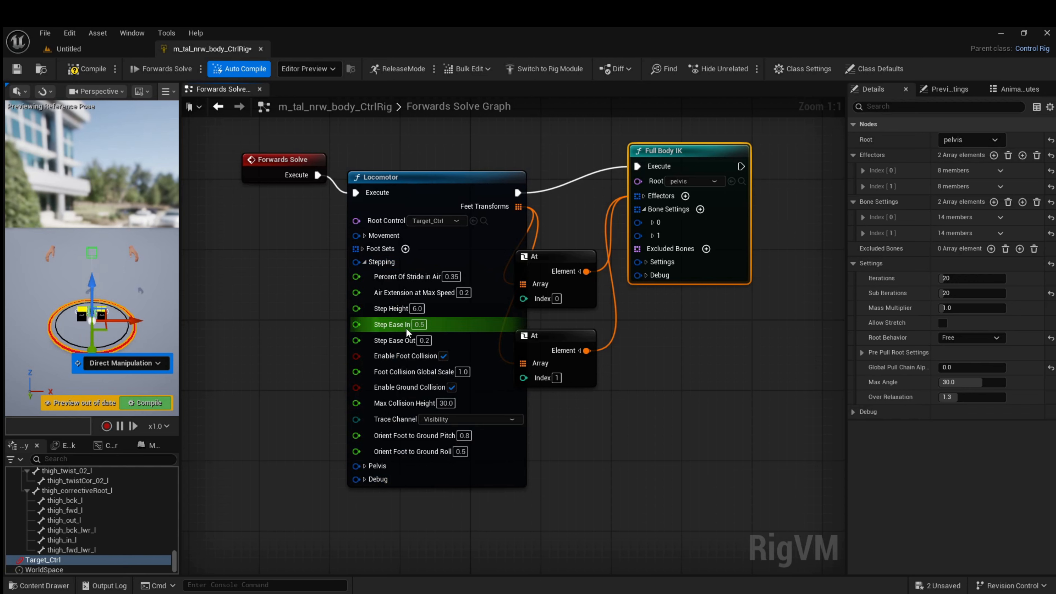
left_click(414, 308)
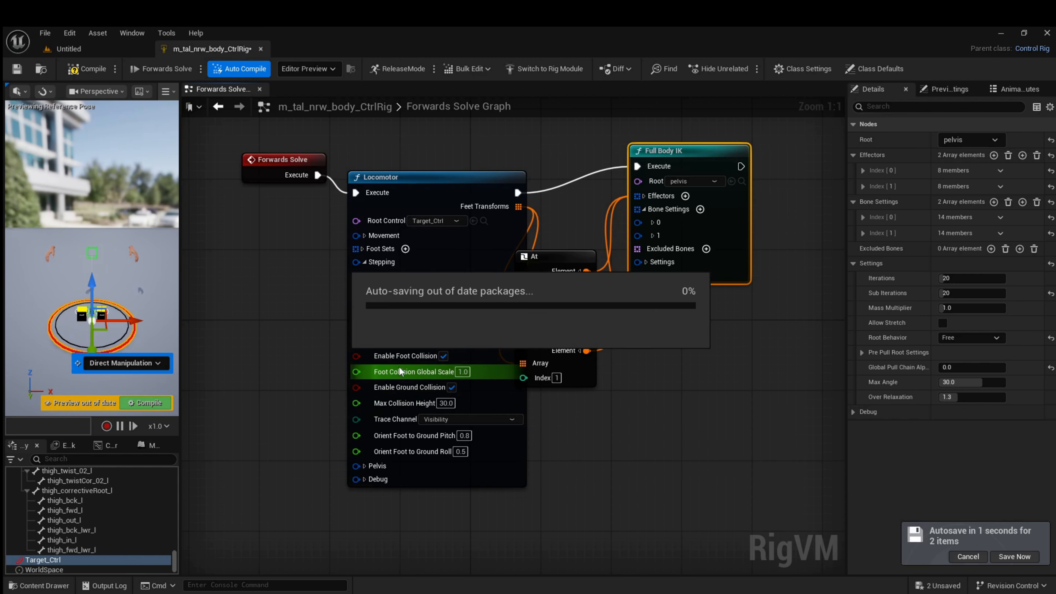
mouse_move(477, 399)
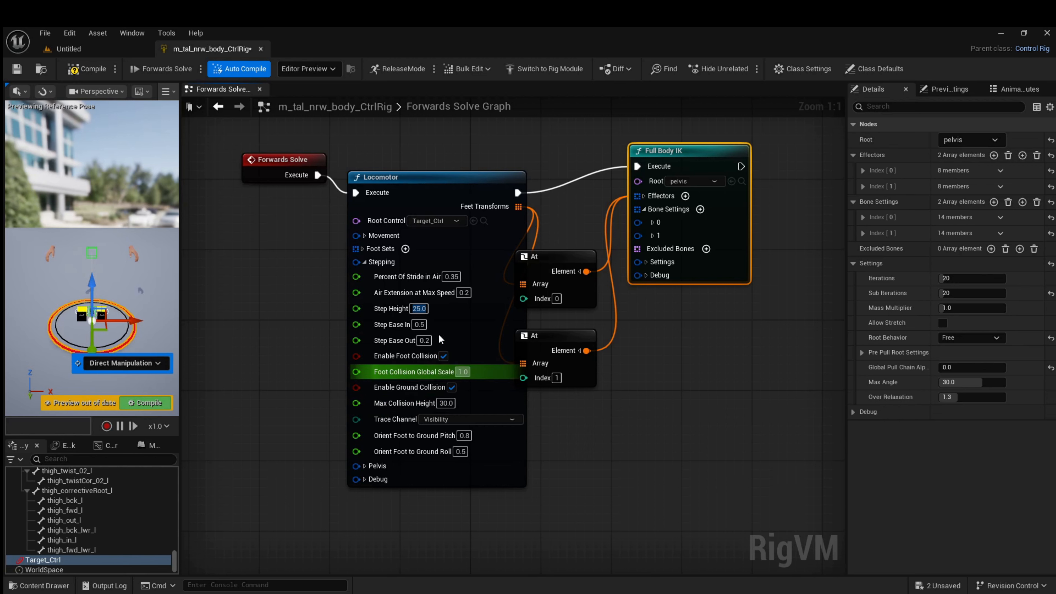
mouse_move(447, 318)
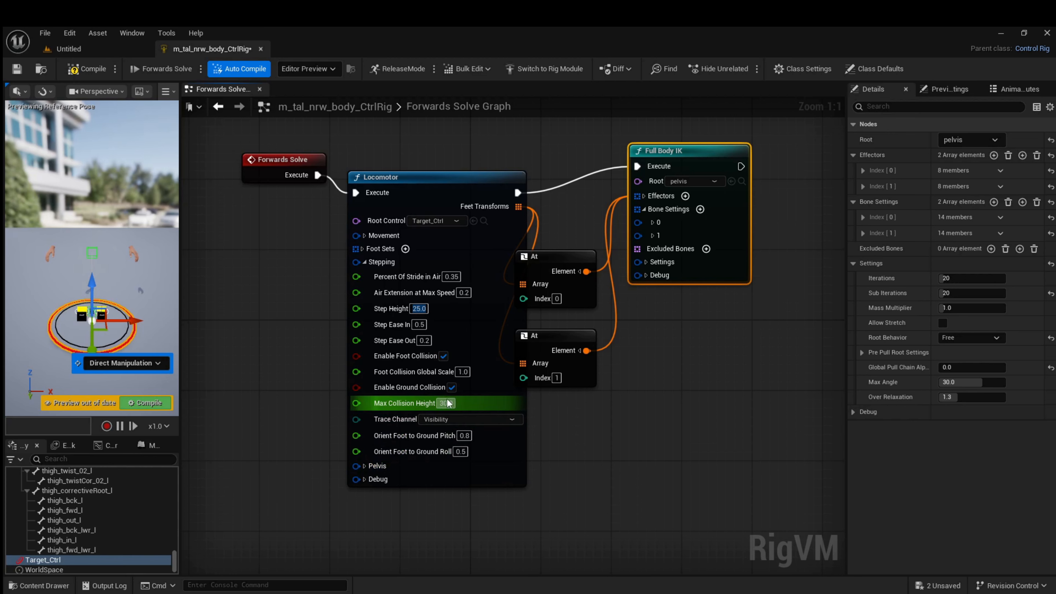
mouse_move(435, 361)
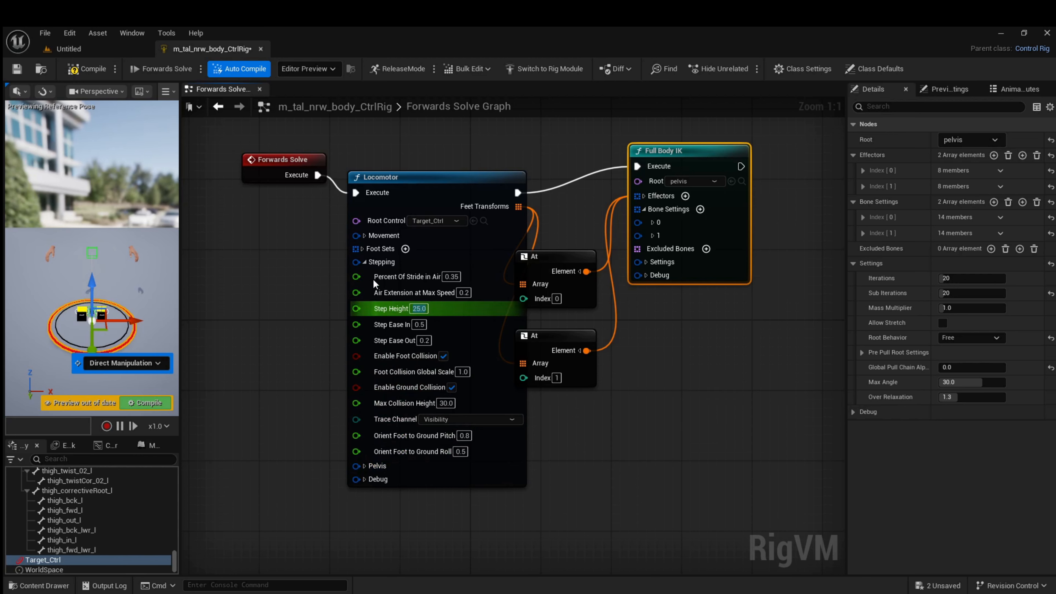
Compile the rig and move Target_Ctrl to about -21.9 along Y in the preview to test the stepping
left_click(68, 73)
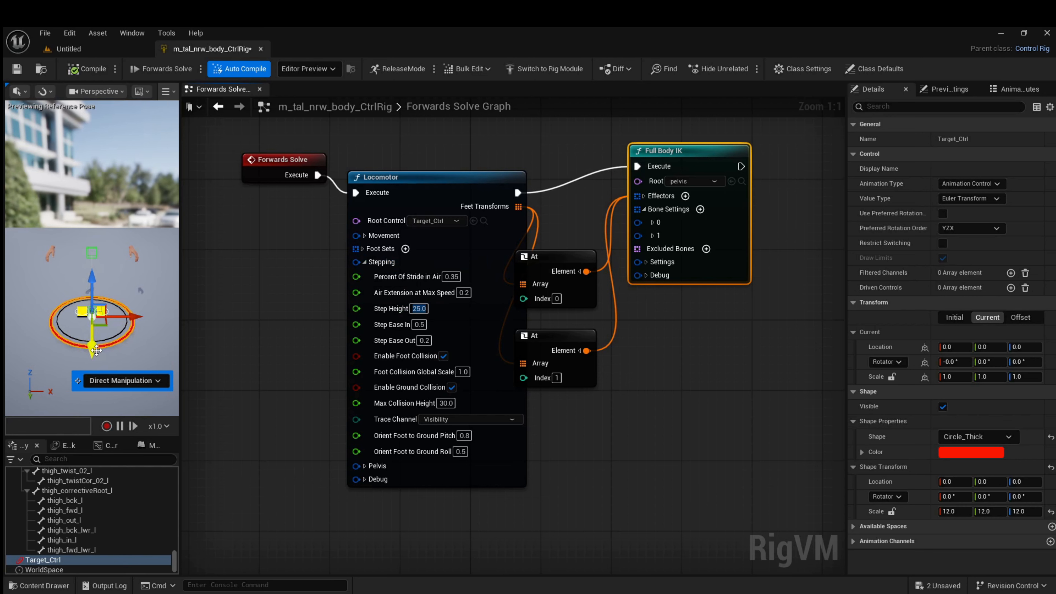
mouse_move(92, 350)
left_mouse_down()
mouse_move(97, 299)
mouse_move(89, 367)
mouse_move(90, 337)
left_mouse_up()
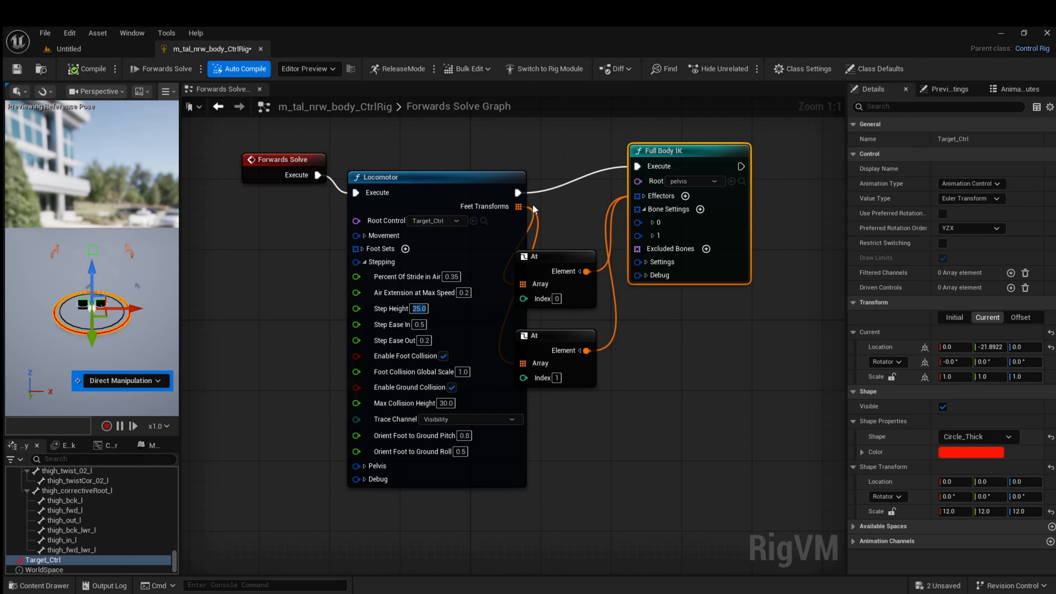
Reposition the Full Body IK node and both At nodes to clear the expanded Locomotor node
left_click_drag(703, 154, 743, 150)
left_click_drag(564, 251, 608, 226)
left_click_drag(557, 331, 610, 334)
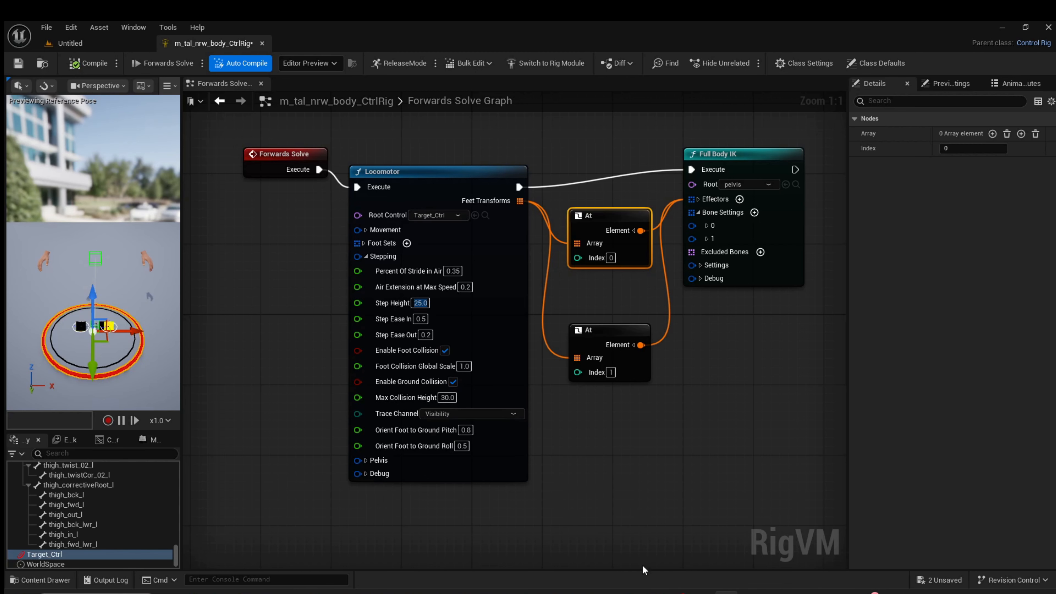
left_click(677, 591)
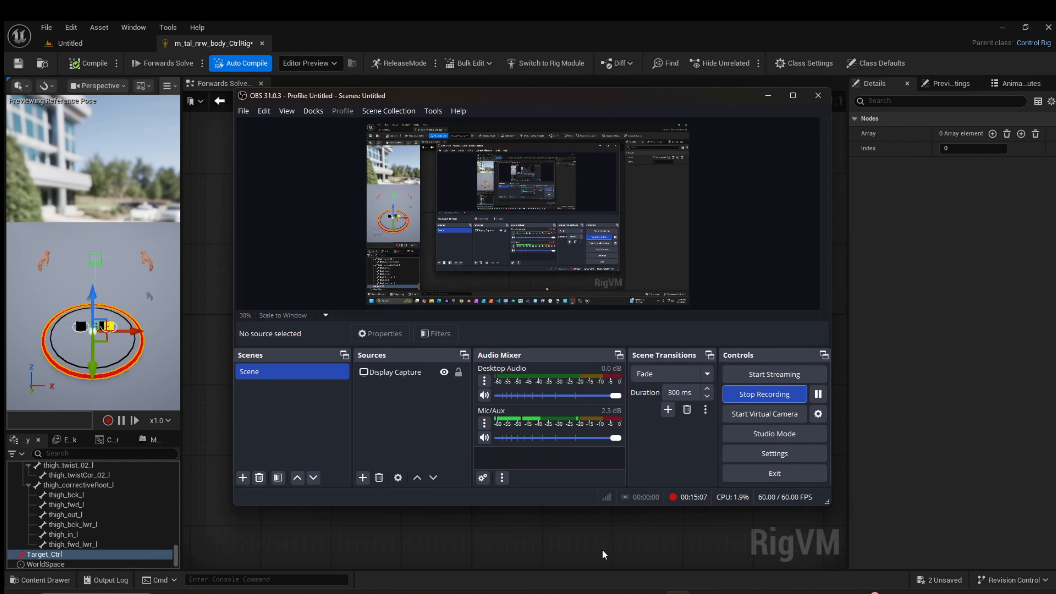